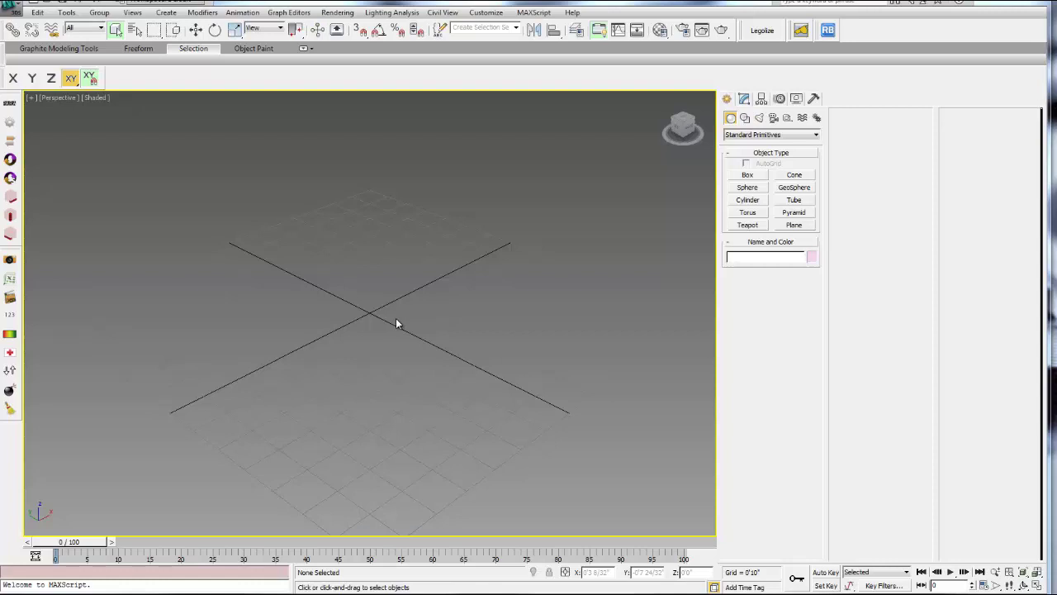
# Step: Create a standard plane centred near the origin, about 10'9" long and 10'11" wide
pyautogui.moveTo(369, 302); pyautogui.dragTo(359, 250, button='middle')
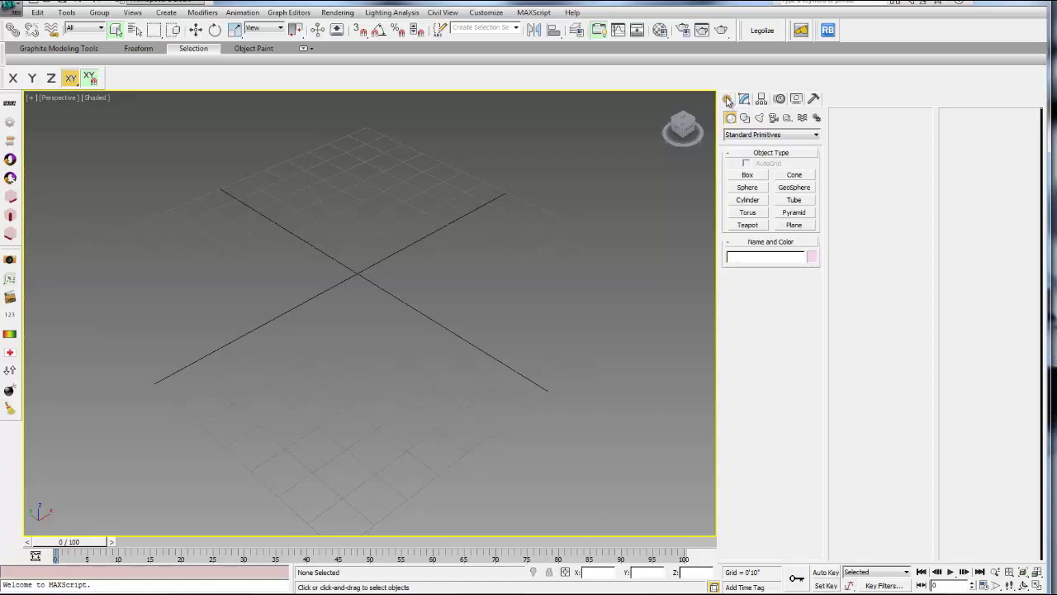
pyautogui.click(795, 225)
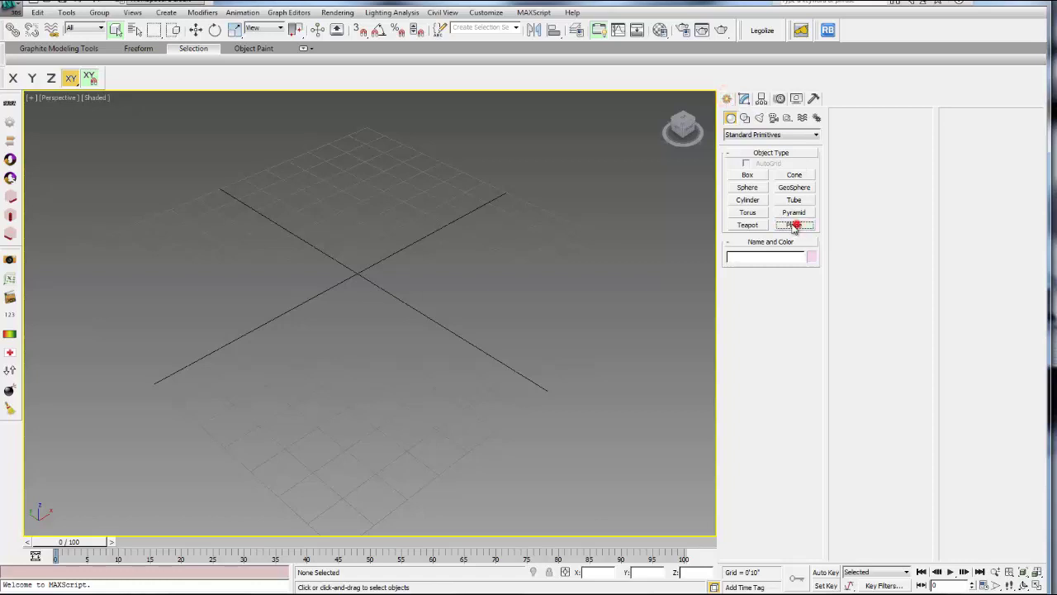
pyautogui.moveTo(370, 139); pyautogui.dragTo(353, 496)
pyautogui.keyDown('alt'); pyautogui.moveTo(353, 497); pyautogui.dragTo(437, 309, button='middle'); pyautogui.keyUp('alt')
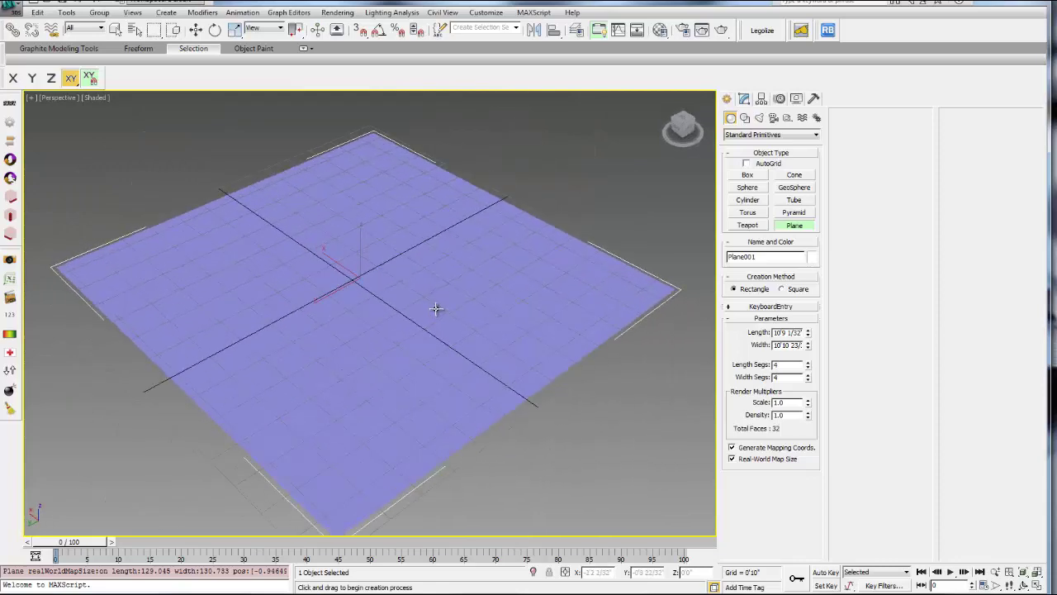
# Step: Hide the home grid in the perspective viewport
pyautogui.press('g')
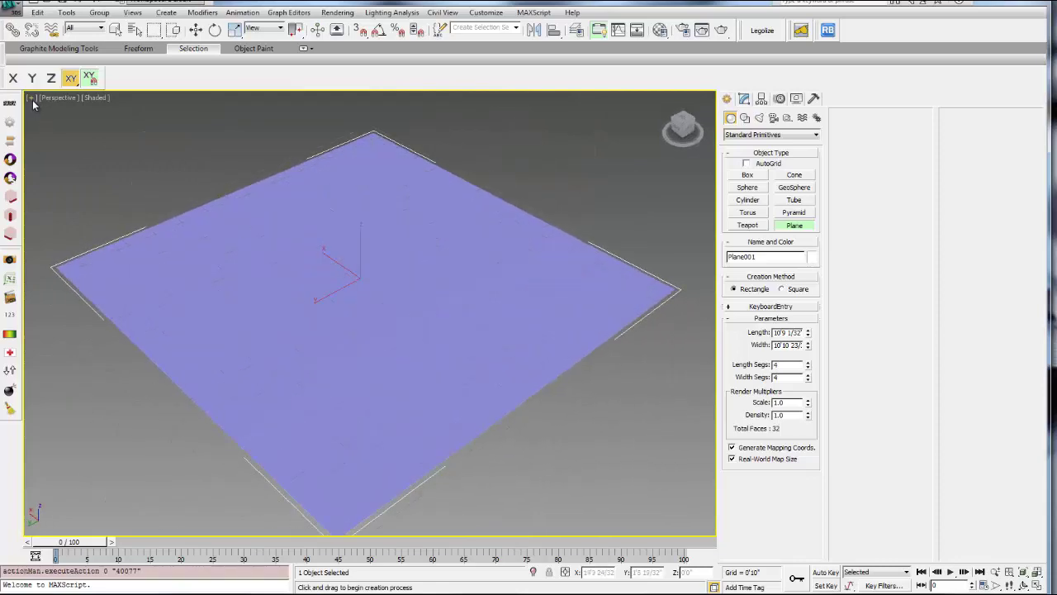
pyautogui.click(32, 98)
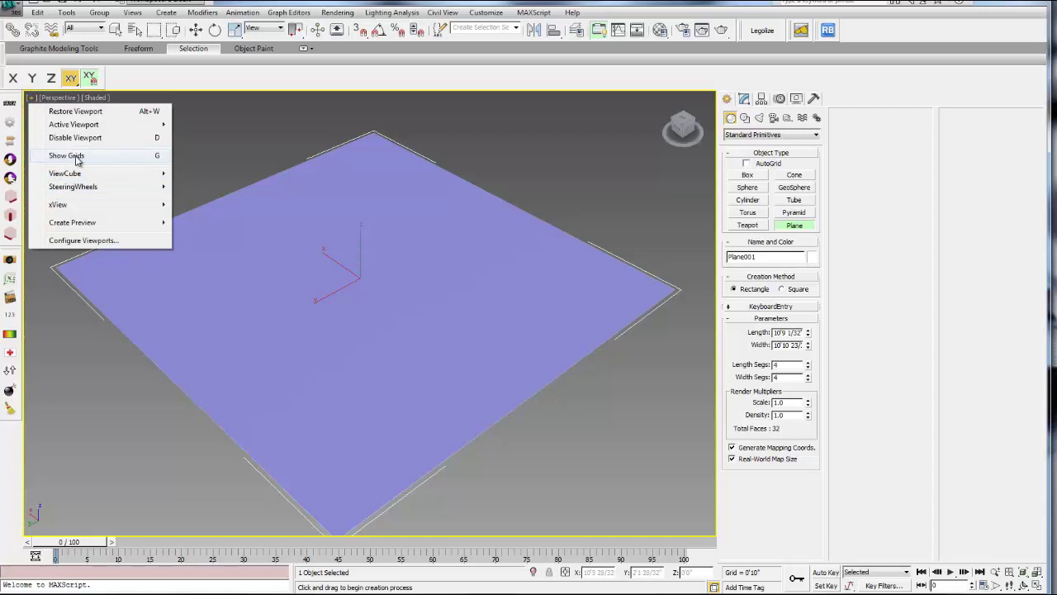
pyautogui.click(371, 305)
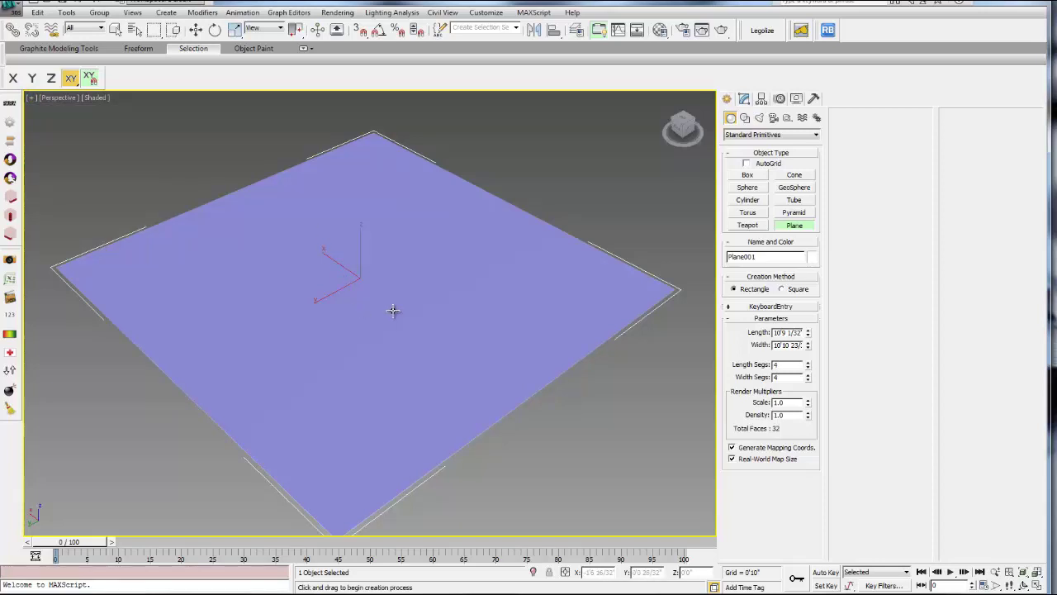
# Step: Show edged faces in the viewport and set the plane's length and width segments to 1
pyautogui.keyDown('alt'); pyautogui.moveTo(321, 272); pyautogui.dragTo(364, 273, button='middle'); pyautogui.keyUp('alt')
pyautogui.click(747, 100)
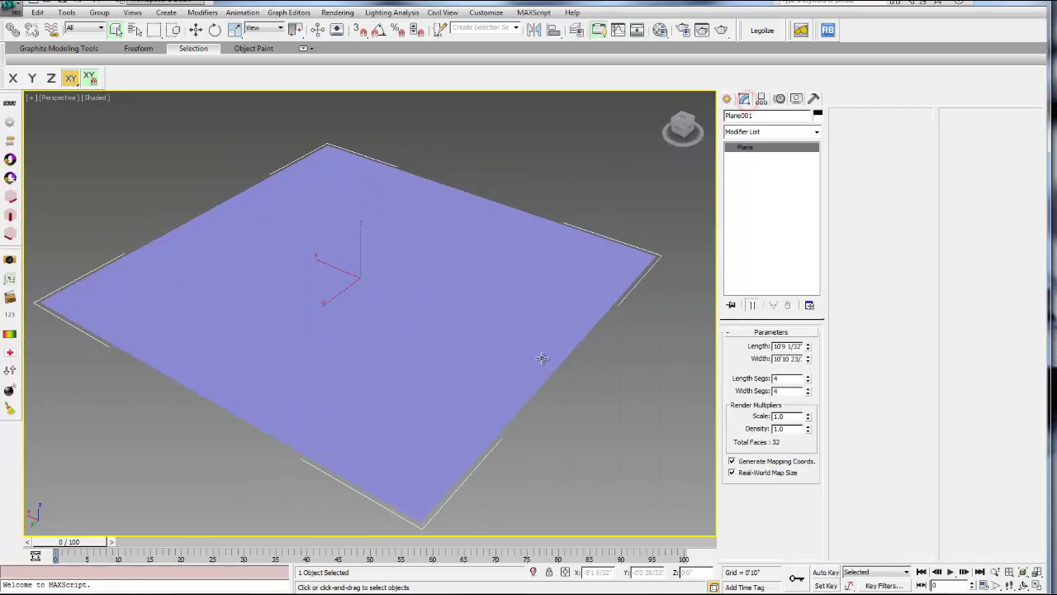
pyautogui.click(808, 375)
pyautogui.click(809, 382)
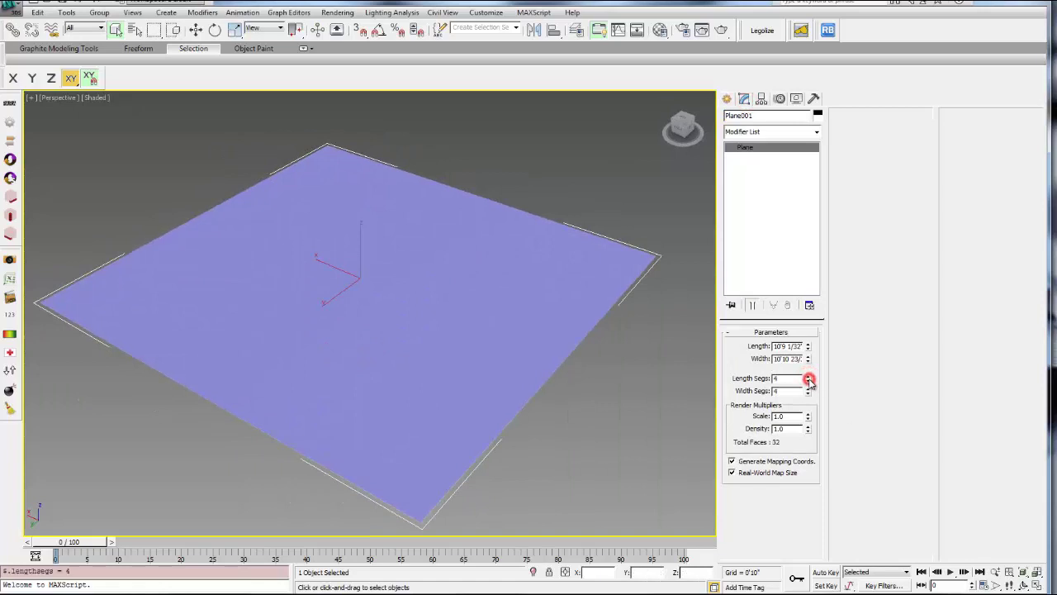
pyautogui.click(93, 98)
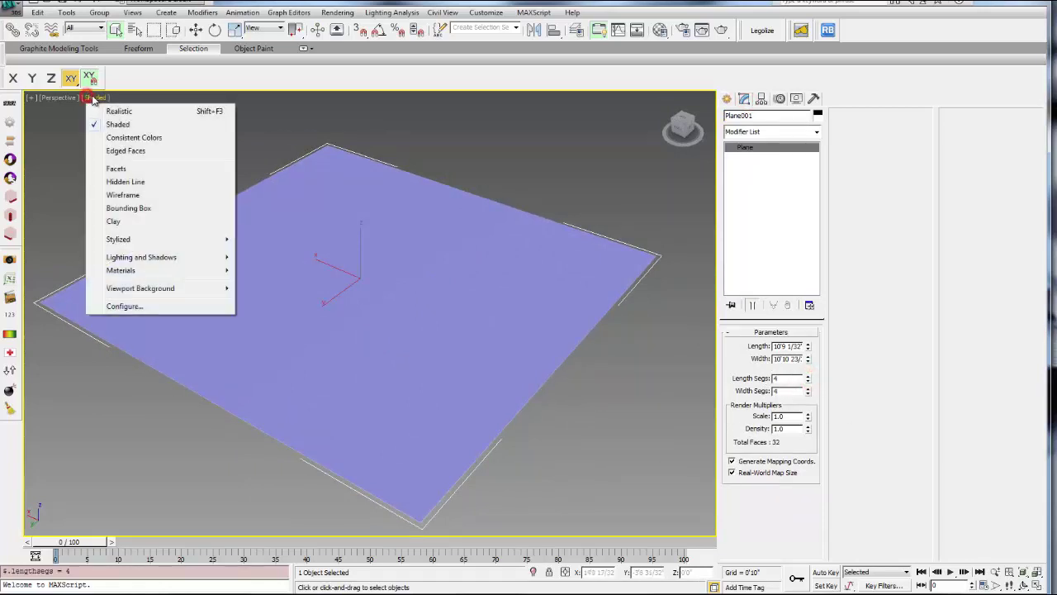
pyautogui.click(120, 151)
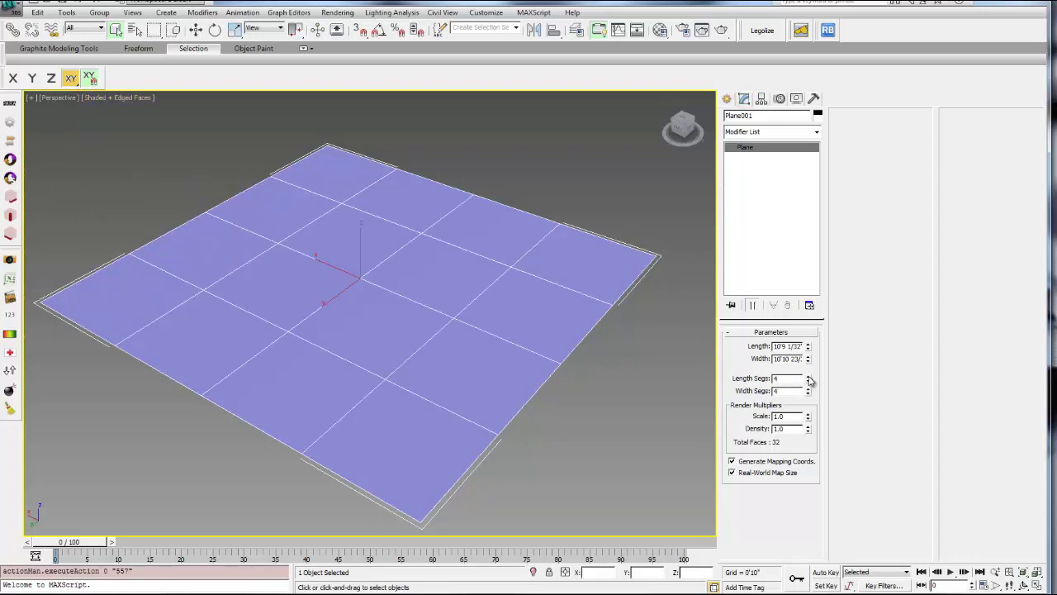
pyautogui.moveTo(808, 378); pyautogui.dragTo(812, 429)
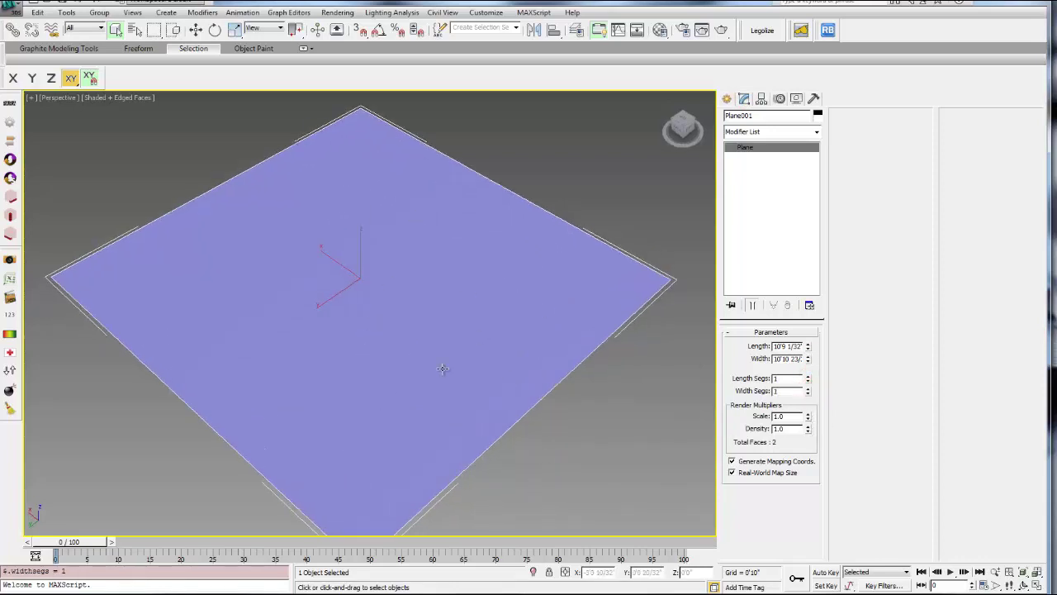
# Step: Add an Edit Poly modifier to the plane and expand its sub-object levels
pyautogui.keyDown('alt'); pyautogui.moveTo(444, 370); pyautogui.dragTo(421, 372, button='middle'); pyautogui.keyUp('alt')
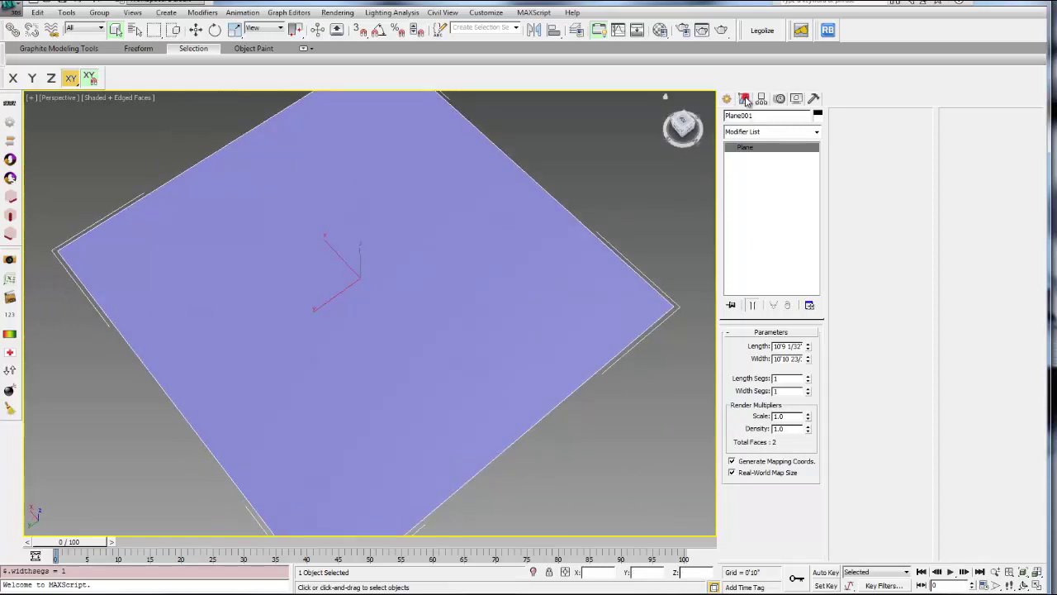
pyautogui.keyDown('alt'); pyautogui.moveTo(359, 394); pyautogui.dragTo(368, 342, button='middle'); pyautogui.keyUp('alt')
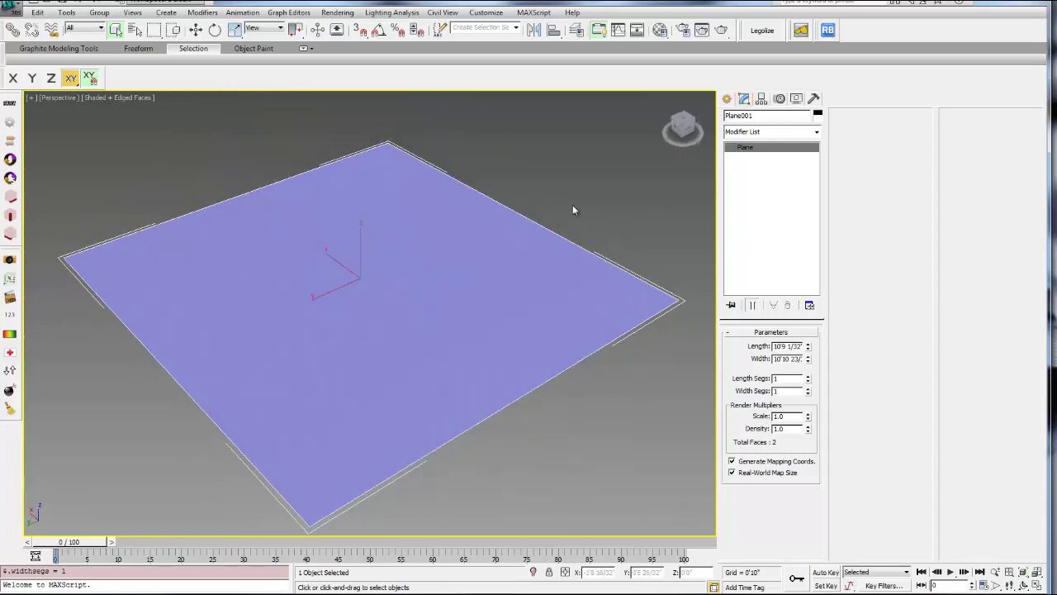
pyautogui.click(818, 133)
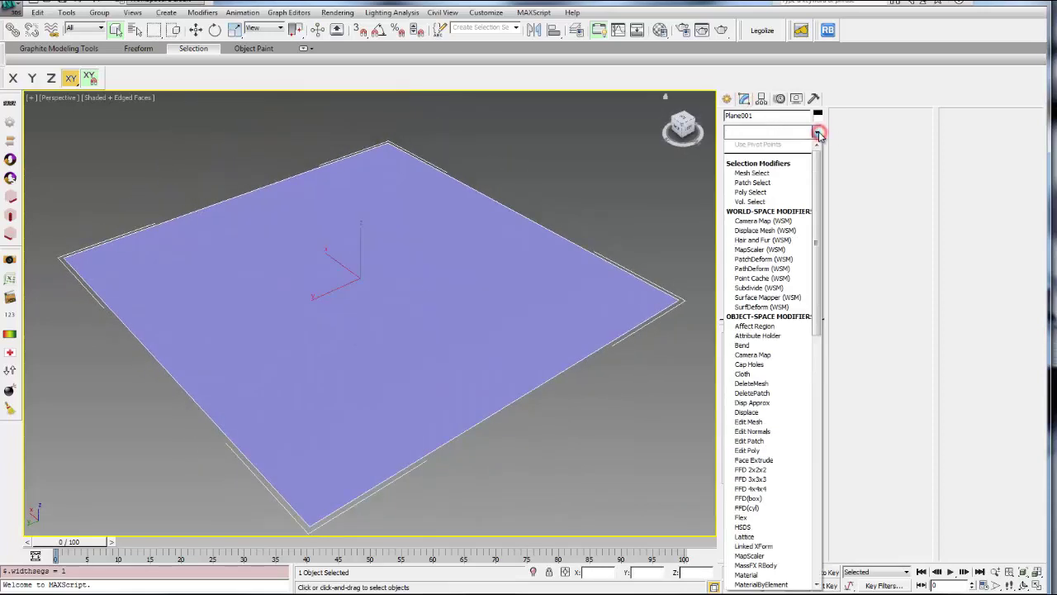
pyautogui.click(754, 452)
pyautogui.keyDown('alt'); pyautogui.moveTo(491, 303); pyautogui.dragTo(455, 341, button='middle'); pyautogui.keyUp('alt')
pyautogui.click(742, 146)
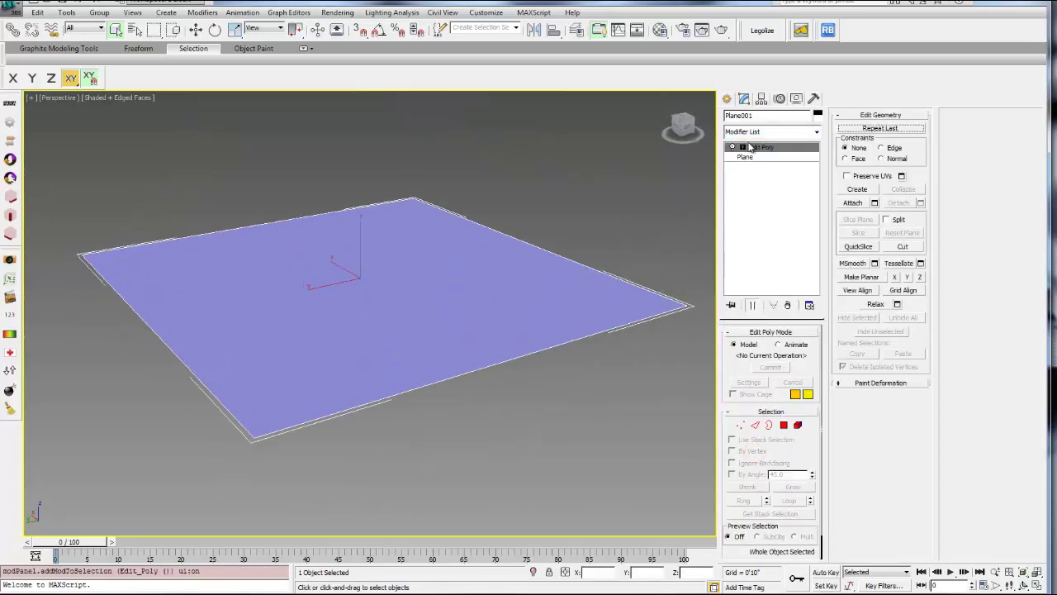
pyautogui.keyDown('alt'); pyautogui.moveTo(479, 254); pyautogui.dragTo(477, 264, button='middle'); pyautogui.keyUp('alt')
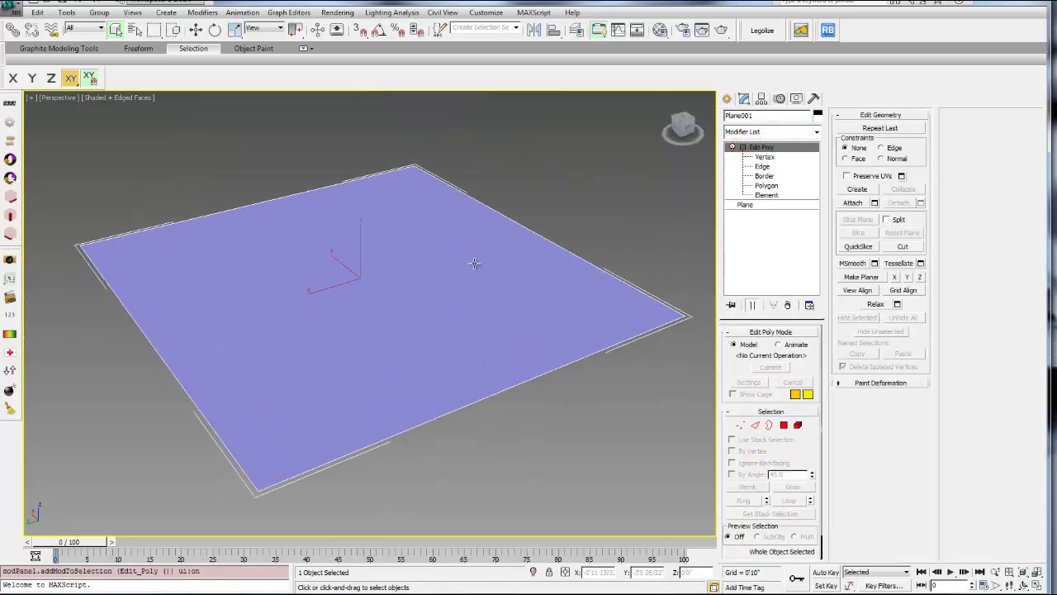
pyautogui.keyDown('alt'); pyautogui.moveTo(573, 256); pyautogui.dragTo(570, 267, button='middle'); pyautogui.keyUp('alt')
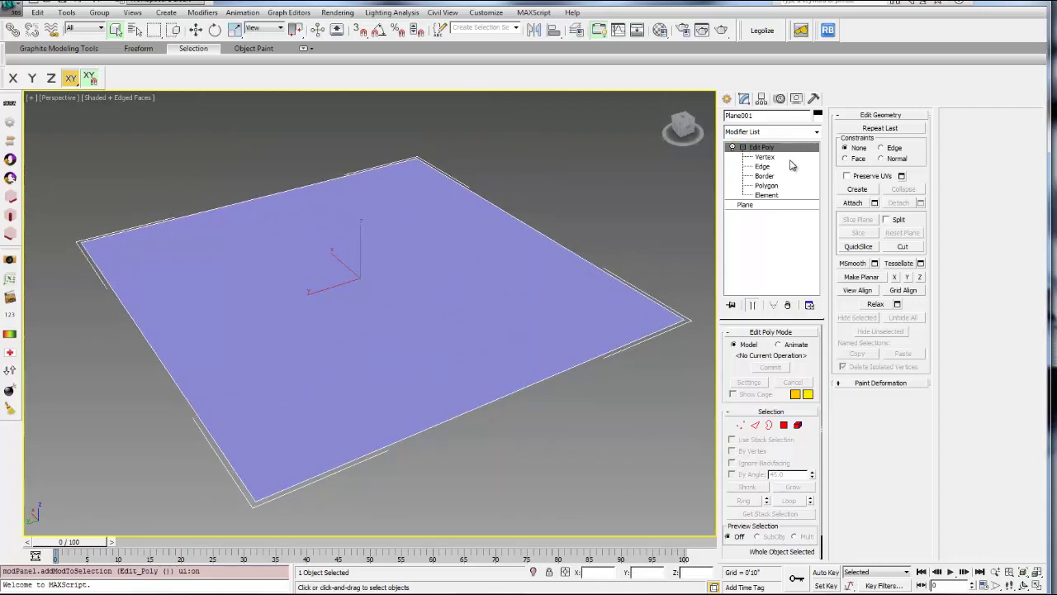
# Step: Examine the editing tools offered at the Vertex, Edge and Border levels of Edit Poly
pyautogui.click(765, 157)
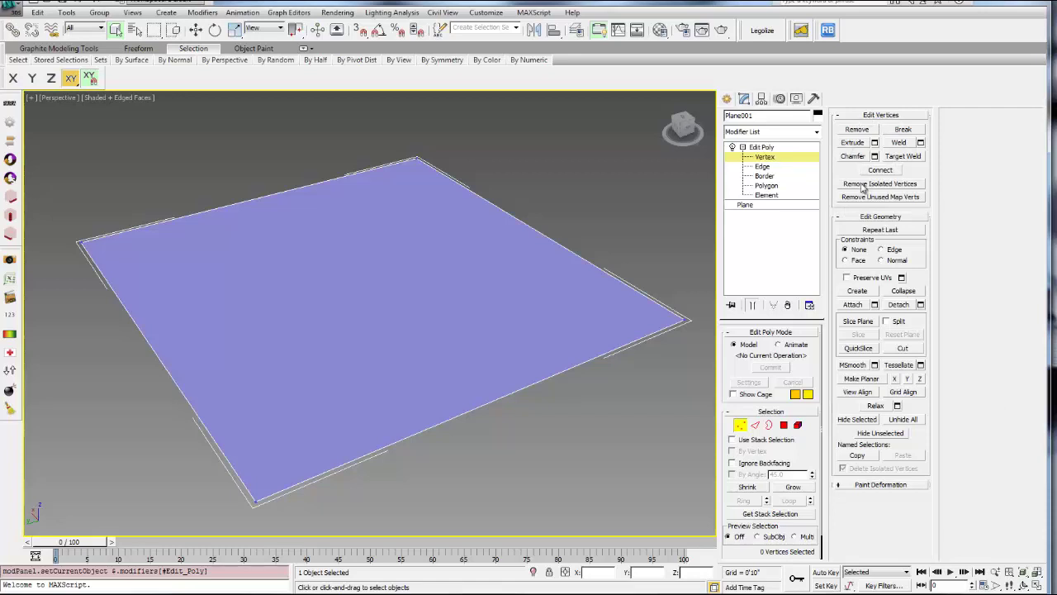
pyautogui.moveTo(718, 263)
pyautogui.mouseDown()
pyautogui.moveTo(681, 266)
pyautogui.moveTo(731, 262)
pyautogui.mouseUp()
pyautogui.click(765, 168)
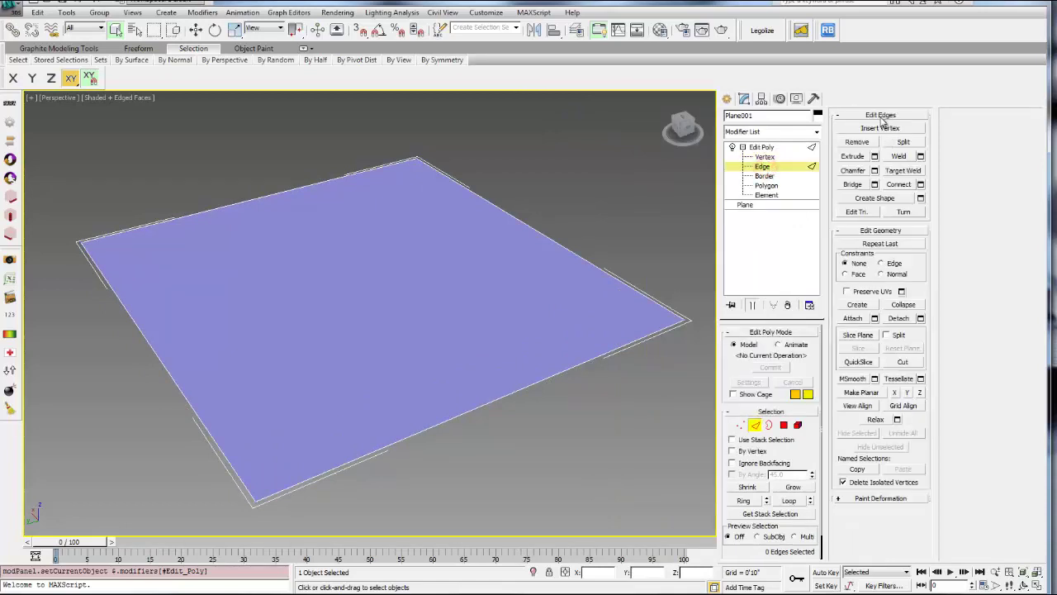
pyautogui.click(774, 176)
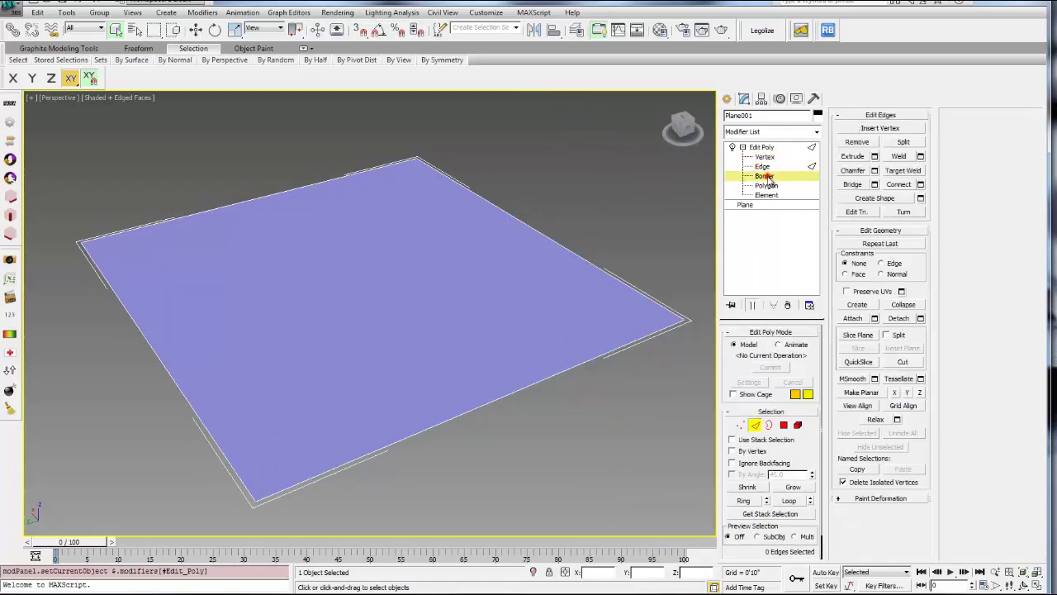
# Step: Select the plane's single face at the Polygon sub-object level
pyautogui.click(774, 187)
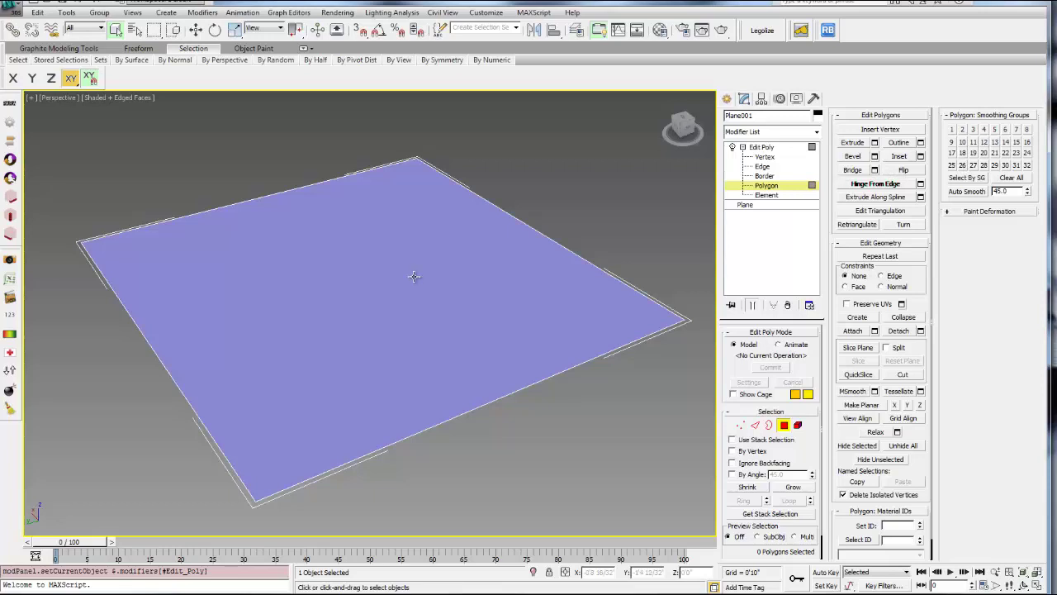
pyautogui.click(348, 327)
pyautogui.moveTo(416, 396)
pyautogui.keyDown('alt'); pyautogui.mouseDown(button='middle')
pyautogui.moveTo(416, 314)
pyautogui.moveTo(426, 382)
pyautogui.mouseUp(button='middle'); pyautogui.keyUp('alt')
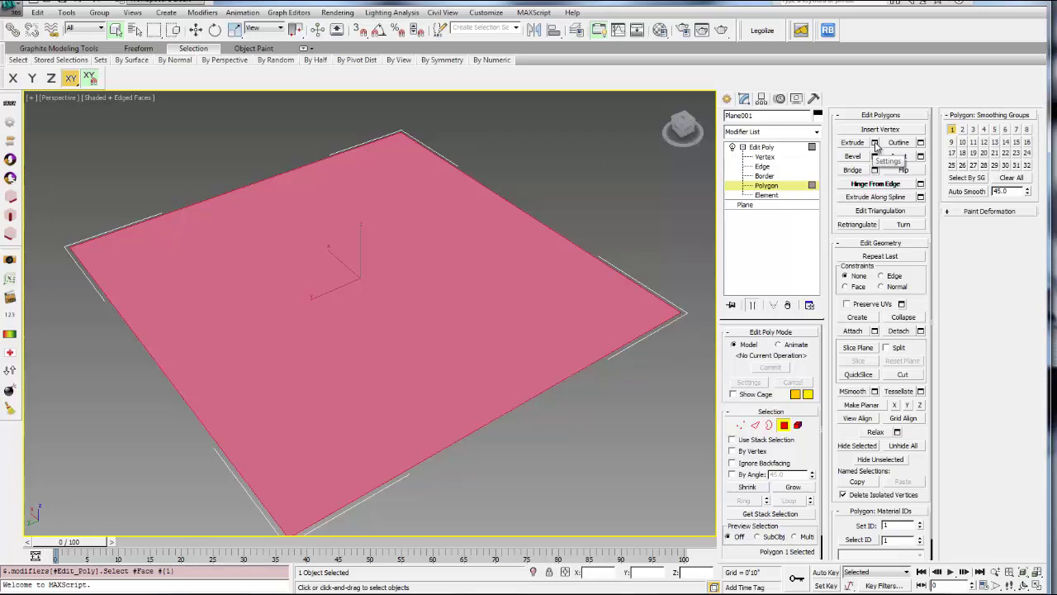
# Step: Extrude the selected polygon upward by 4'9 22/32" to form a box
pyautogui.click(875, 143)
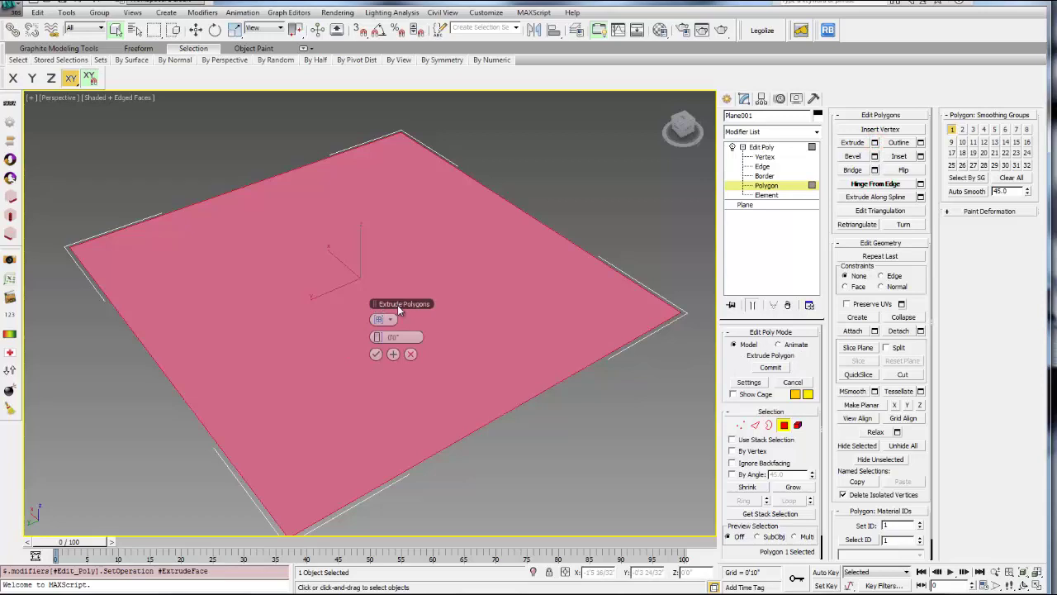
pyautogui.moveTo(397, 305); pyautogui.dragTo(639, 385)
pyautogui.moveTo(850, 378); pyautogui.dragTo(798, 390)
pyautogui.keyDown('alt'); pyautogui.moveTo(456, 418); pyautogui.dragTo(468, 382, button='middle'); pyautogui.keyUp('alt')
pyautogui.moveTo(640, 385); pyautogui.dragTo(724, 382)
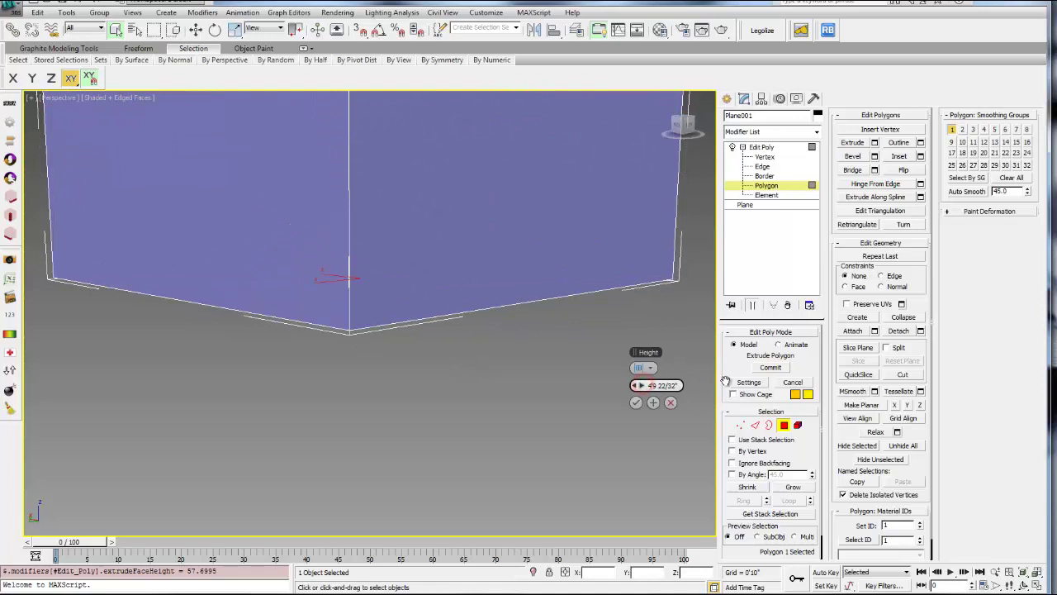
pyautogui.keyDown('alt'); pyautogui.moveTo(644, 372); pyautogui.dragTo(516, 411, button='middle'); pyautogui.keyUp('alt')
pyautogui.keyDown('alt'); pyautogui.moveTo(615, 396); pyautogui.dragTo(581, 406, button='middle'); pyautogui.keyUp('alt')
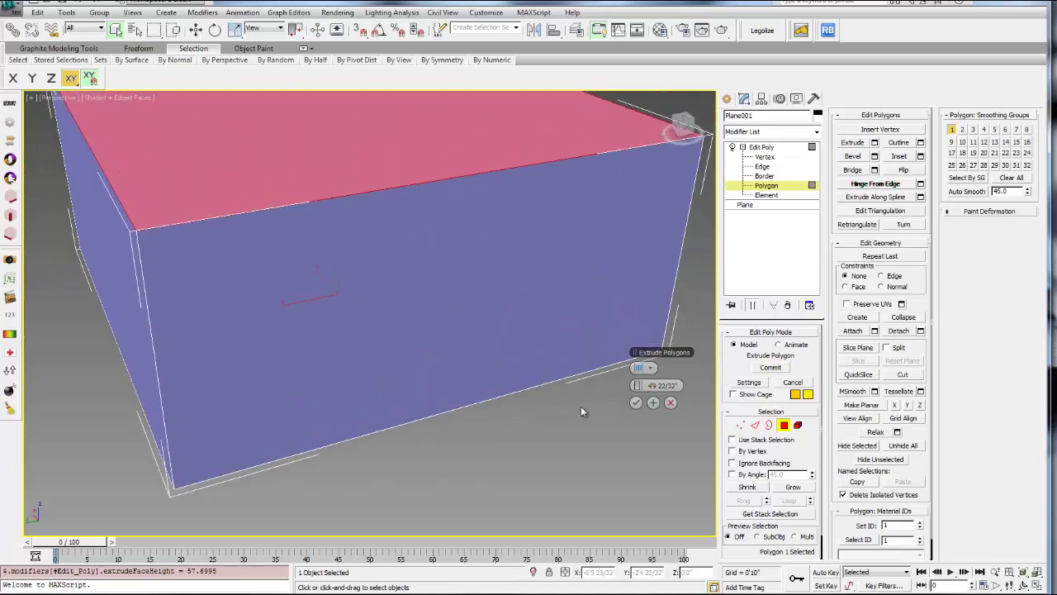
pyautogui.click(636, 402)
pyautogui.keyDown('alt'); pyautogui.moveTo(633, 406); pyautogui.dragTo(482, 283, button='middle'); pyautogui.keyUp('alt')
pyautogui.scroll(-4, 482, 283)
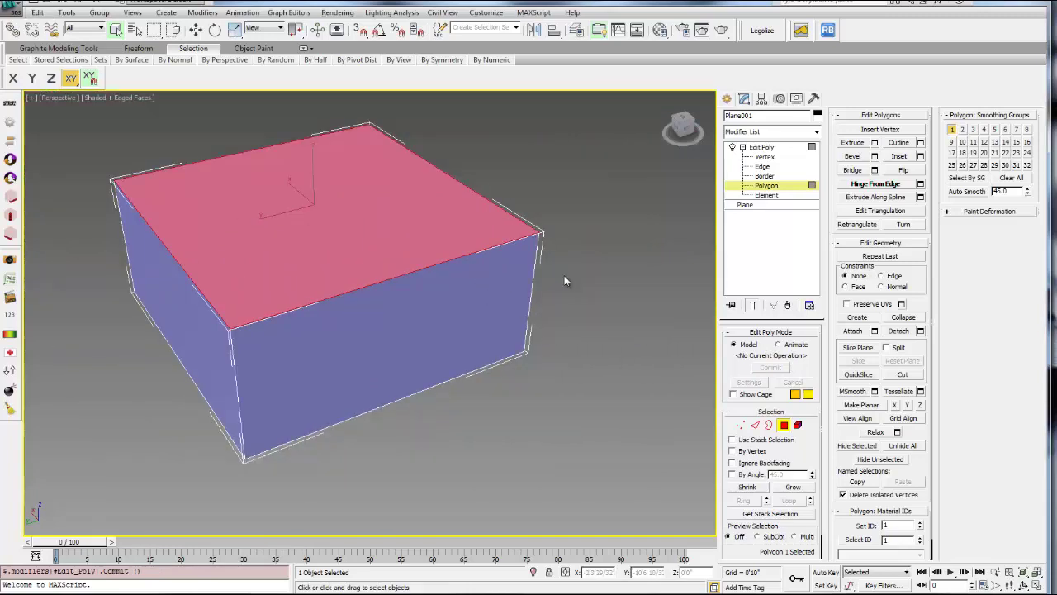
# Step: Reselect the box's top polygon and move it horizontally to about X 2'5", Y -5'2", slanting the sides
pyautogui.click(495, 296)
pyautogui.click(421, 217)
pyautogui.keyDown('alt'); pyautogui.moveTo(421, 217); pyautogui.dragTo(402, 193, button='middle'); pyautogui.keyUp('alt')
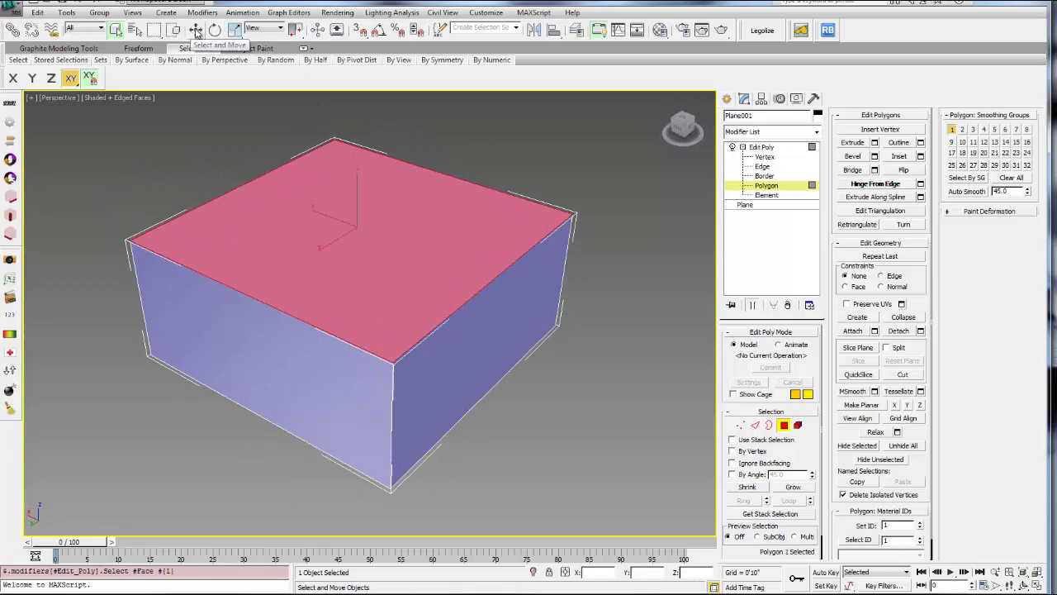
pyautogui.click(214, 31)
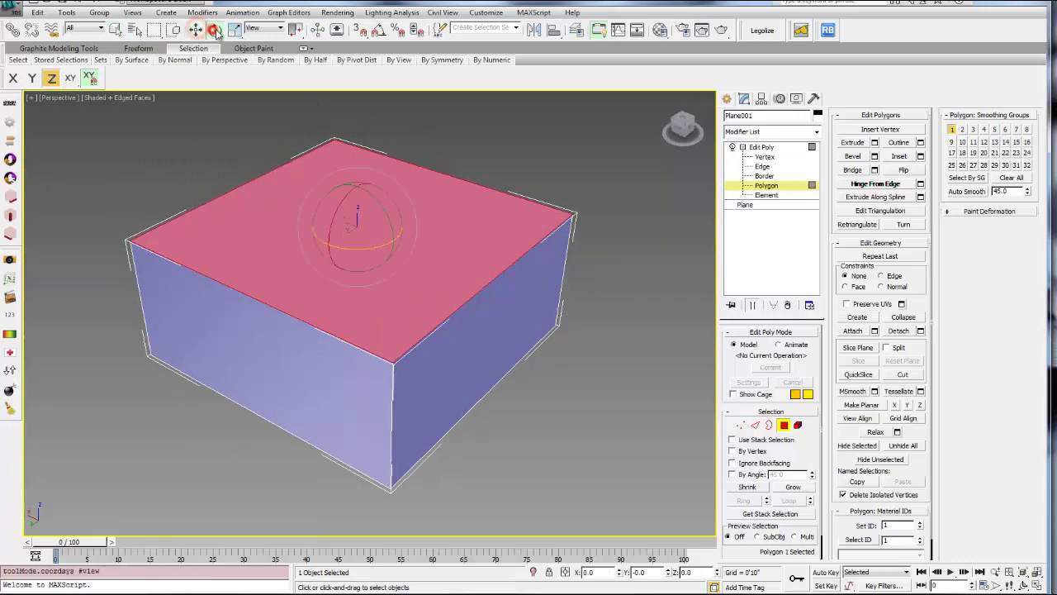
pyautogui.click(235, 30)
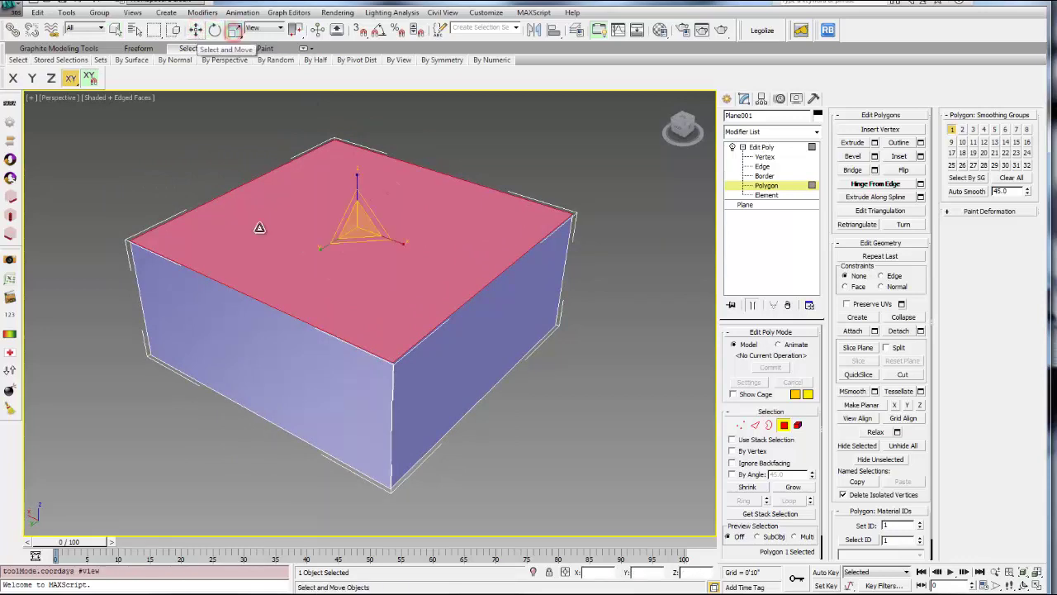
pyautogui.click(195, 29)
pyautogui.moveTo(322, 220); pyautogui.dragTo(371, 266)
pyautogui.keyDown('alt'); pyautogui.moveTo(371, 266); pyautogui.dragTo(411, 263, button='middle'); pyautogui.keyUp('alt')
pyautogui.moveTo(410, 178); pyautogui.dragTo(404, 174)
pyautogui.moveTo(505, 335)
pyautogui.keyDown('alt'); pyautogui.mouseDown(button='middle')
pyautogui.moveTo(529, 307)
pyautogui.moveTo(454, 343)
pyautogui.moveTo(516, 339)
pyautogui.mouseUp(button='middle'); pyautogui.keyUp('alt')
pyautogui.moveTo(494, 209); pyautogui.dragTo(364, 228, button='middle')
# Step: Move the top polygon back toward the base, to about X 1'2", Y -2'10", Z 4'8"
pyautogui.click(216, 30)
pyautogui.click(217, 29)
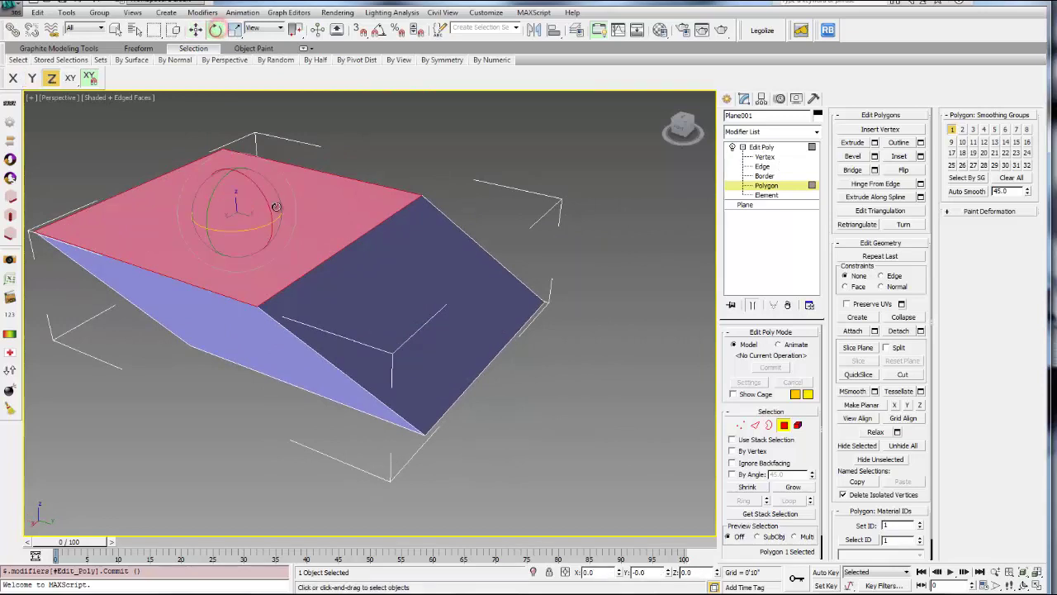
pyautogui.click(196, 30)
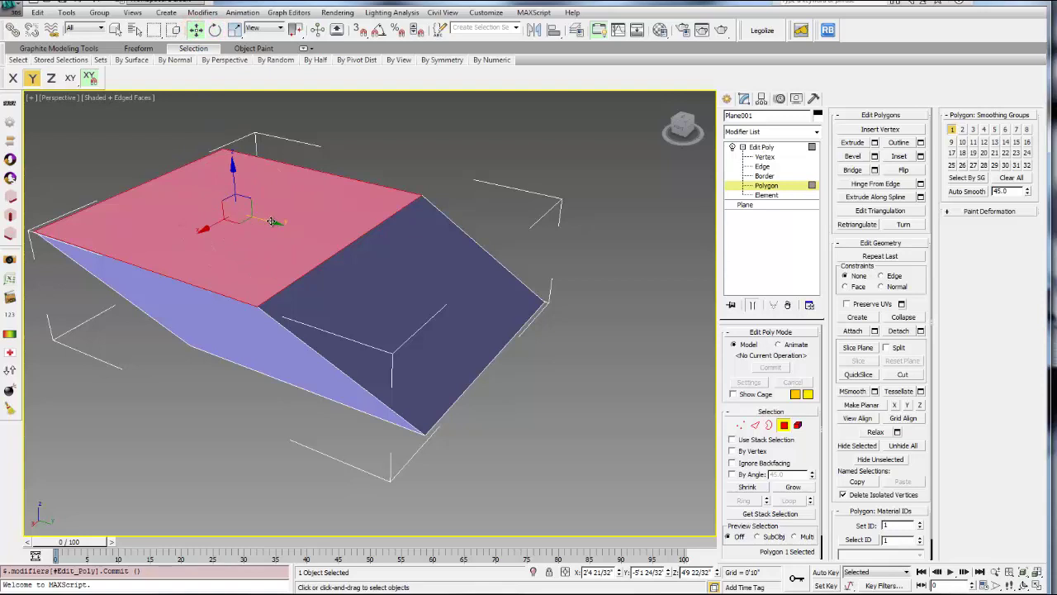
pyautogui.moveTo(216, 225); pyautogui.dragTo(242, 226)
pyautogui.moveTo(263, 183)
pyautogui.mouseDown()
pyautogui.moveTo(264, 155)
pyautogui.moveTo(264, 183)
pyautogui.mouseUp()
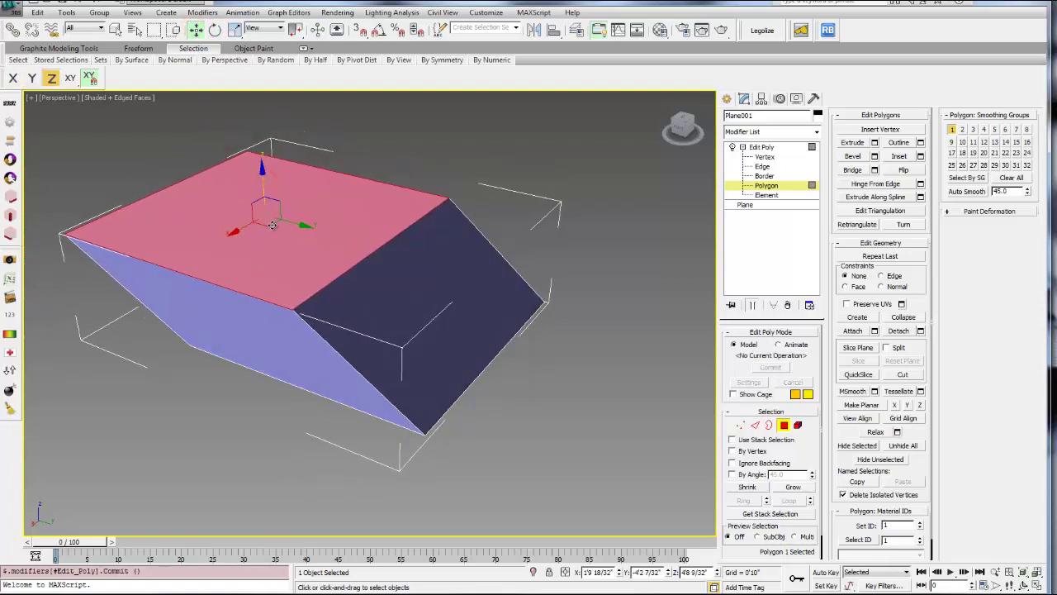
pyautogui.moveTo(271, 226)
pyautogui.mouseDown()
pyautogui.moveTo(274, 237)
pyautogui.moveTo(281, 229)
pyautogui.mouseUp()
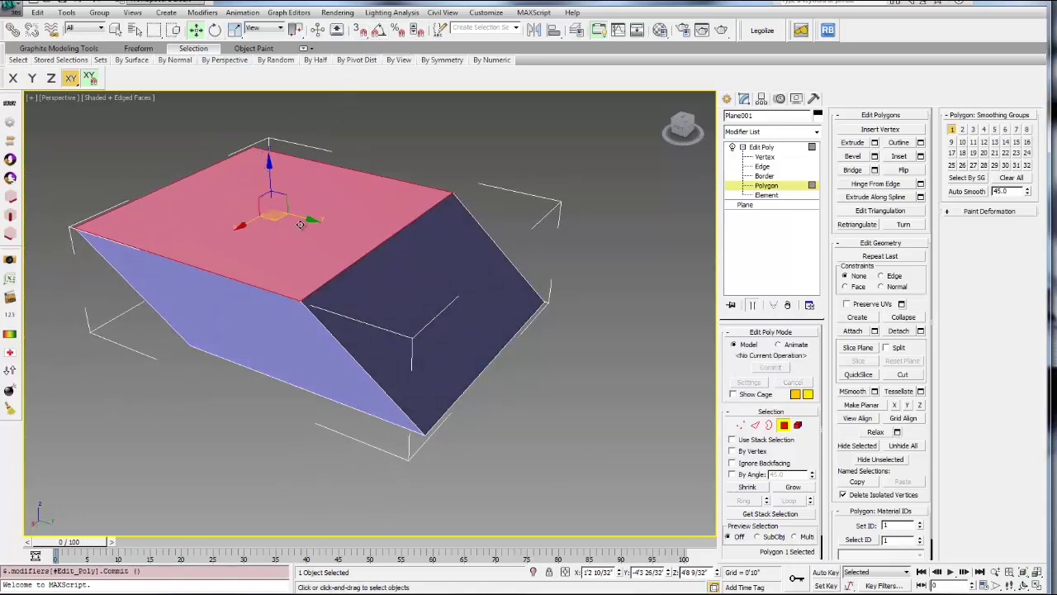
pyautogui.moveTo(307, 220); pyautogui.dragTo(281, 183)
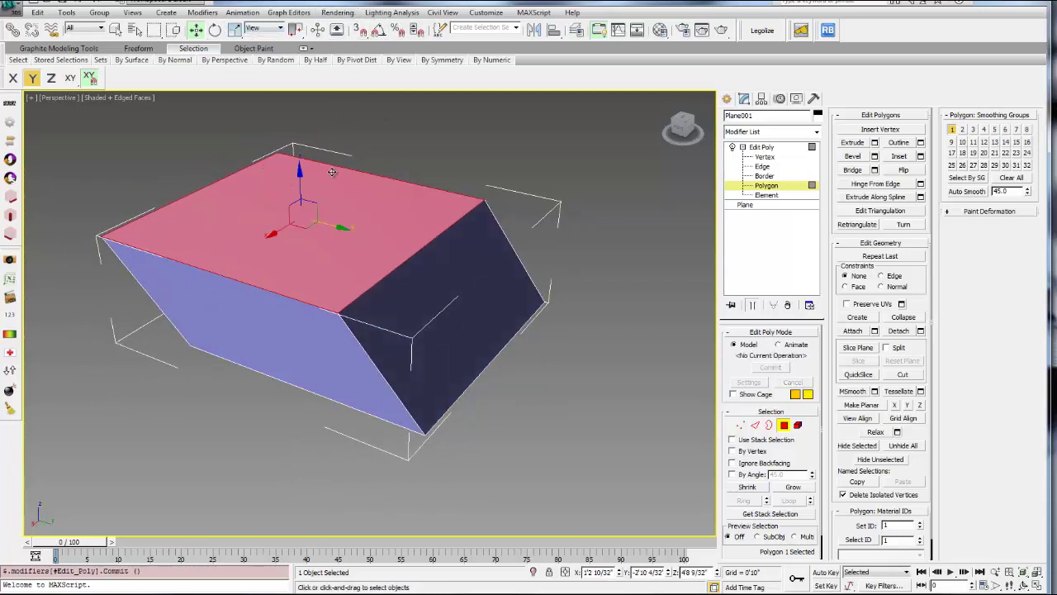
# Step: Rotate the top polygon about the X axis so it slopes steeply relative to the base
pyautogui.click(215, 31)
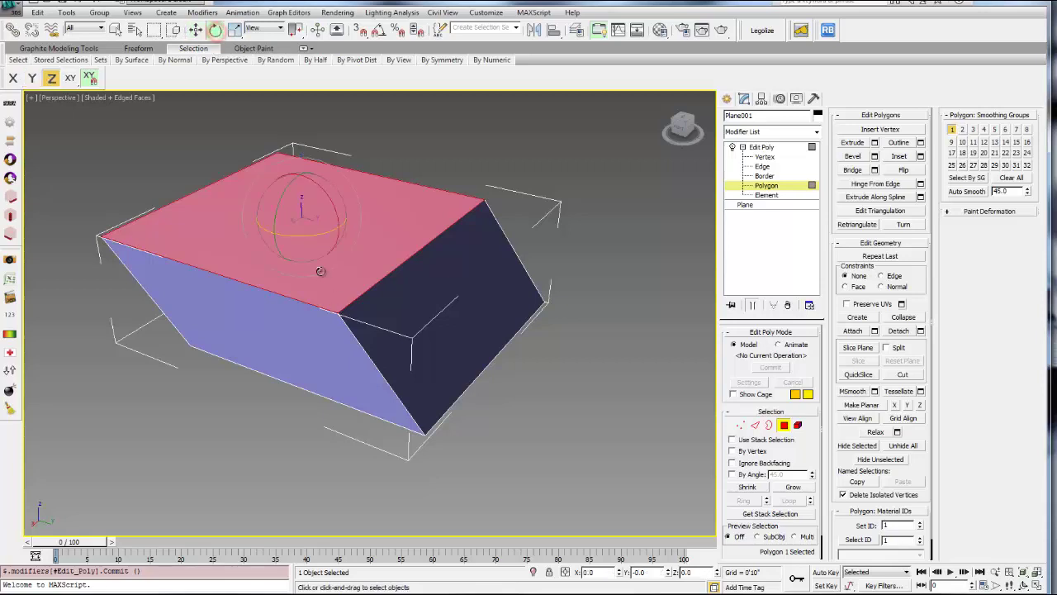
pyautogui.moveTo(301, 235); pyautogui.dragTo(433, 341)
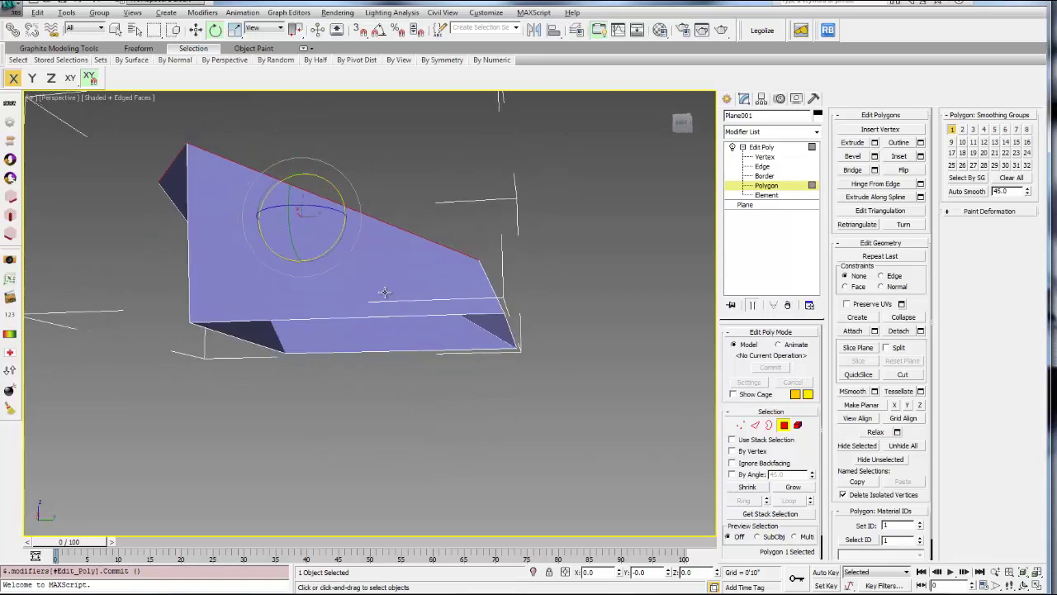
pyautogui.keyDown('alt'); pyautogui.moveTo(383, 293); pyautogui.dragTo(315, 324, button='middle'); pyautogui.keyUp('alt')
# Step: Scale the tilted top polygon down along the X axis to narrow it
pyautogui.click(235, 30)
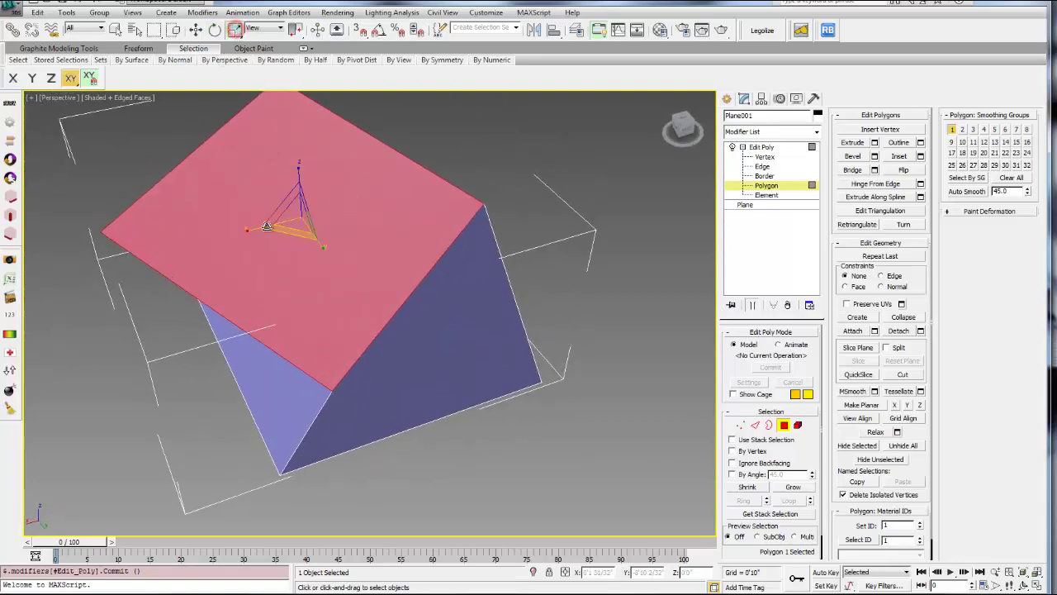
pyautogui.moveTo(248, 229); pyautogui.dragTo(281, 228)
pyautogui.keyDown('alt'); pyautogui.moveTo(330, 383); pyautogui.dragTo(371, 326, button='middle'); pyautogui.keyUp('alt')
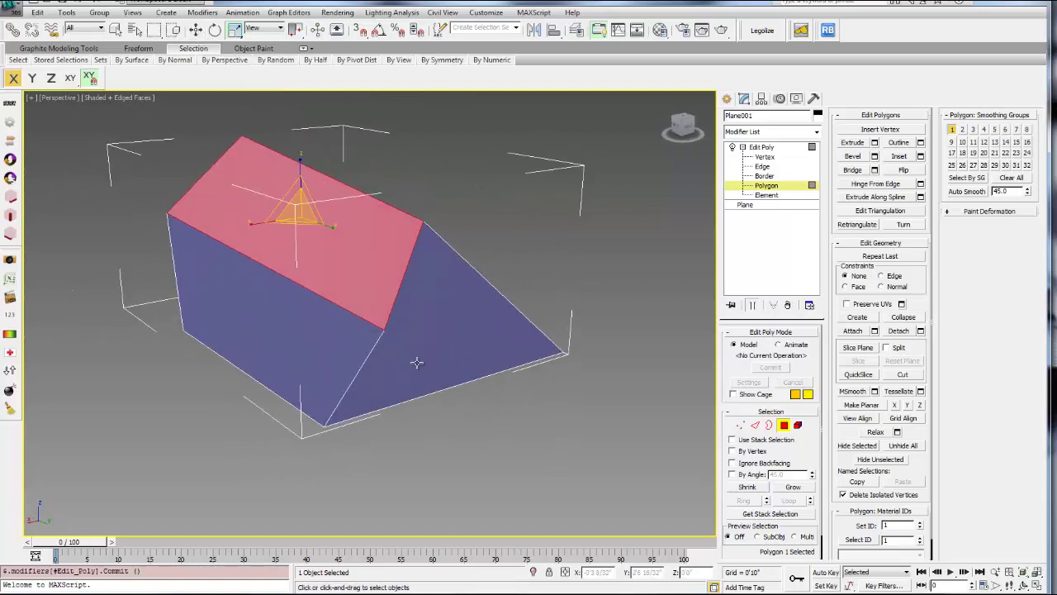
pyautogui.keyDown('alt'); pyautogui.moveTo(413, 360); pyautogui.dragTo(421, 361, button='middle'); pyautogui.keyUp('alt')
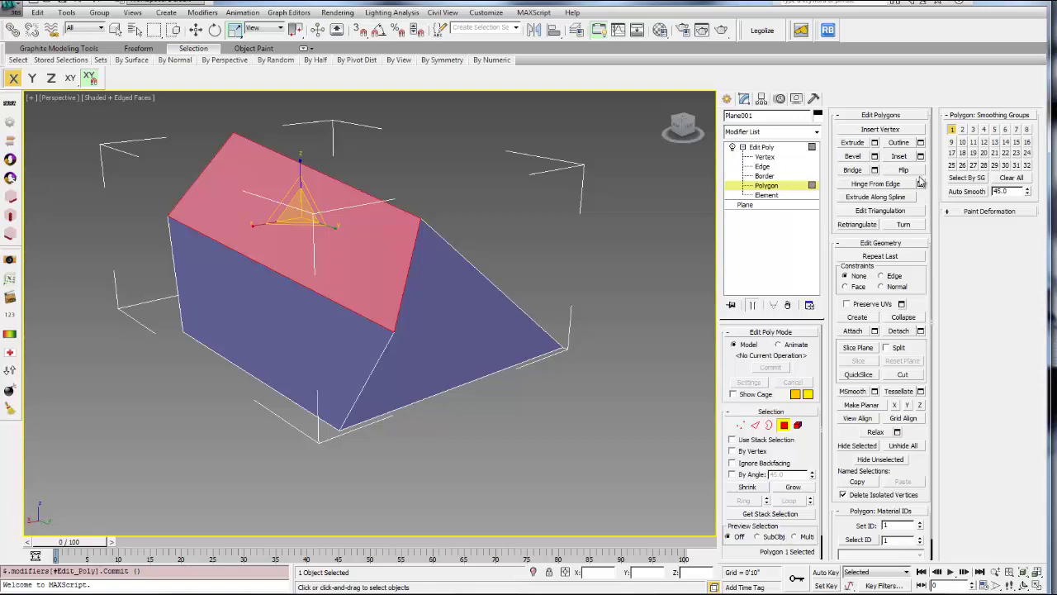
# Step: Select the two adjacent side polygons below the top face and bevel them with a height of 2'9 30/32"
pyautogui.click(330, 349)
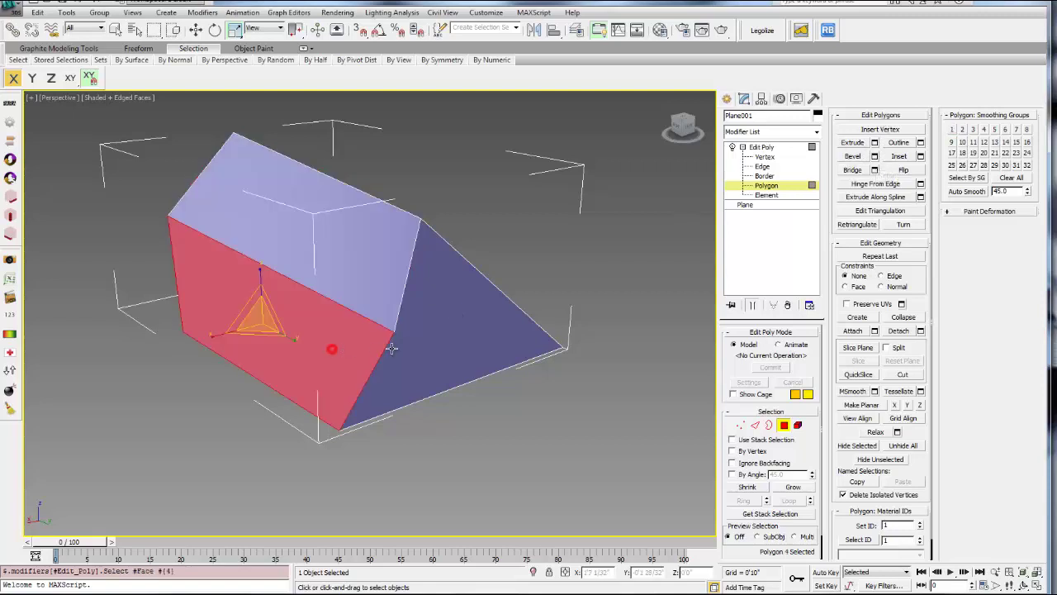
pyautogui.keyDown('ctrl'); pyautogui.click(418, 338); pyautogui.keyUp('ctrl')
pyautogui.keyDown('alt'); pyautogui.moveTo(418, 338); pyautogui.dragTo(494, 364, button='middle'); pyautogui.keyUp('alt')
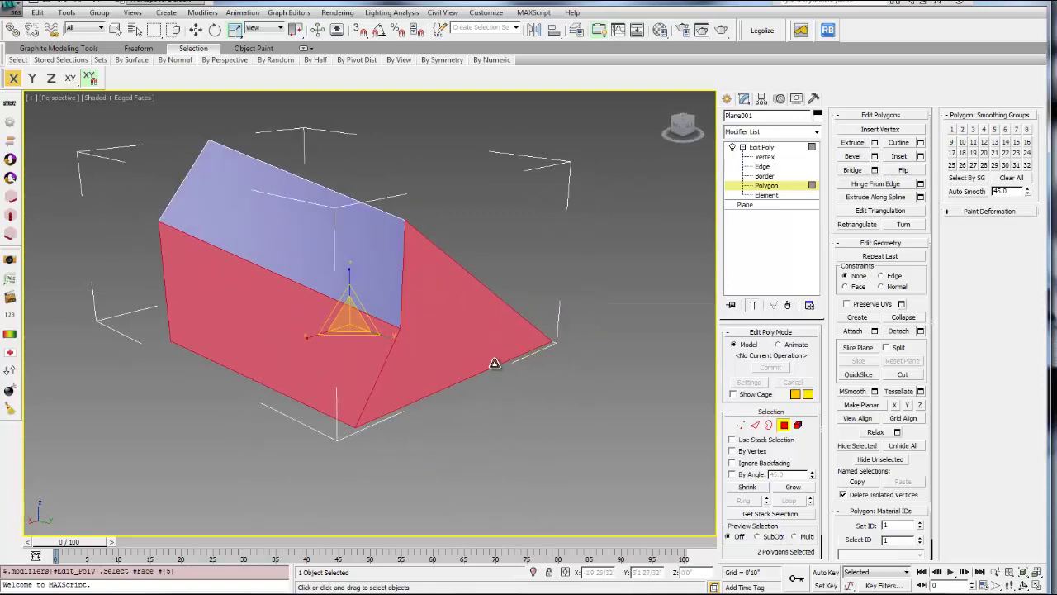
pyautogui.click(875, 156)
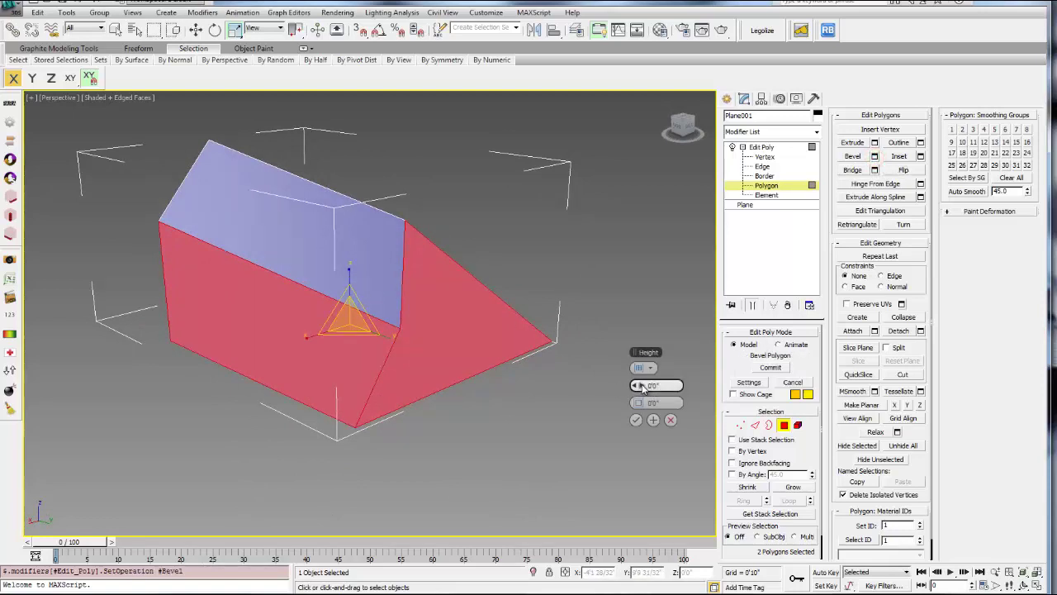
pyautogui.moveTo(640, 385); pyautogui.dragTo(641, 360)
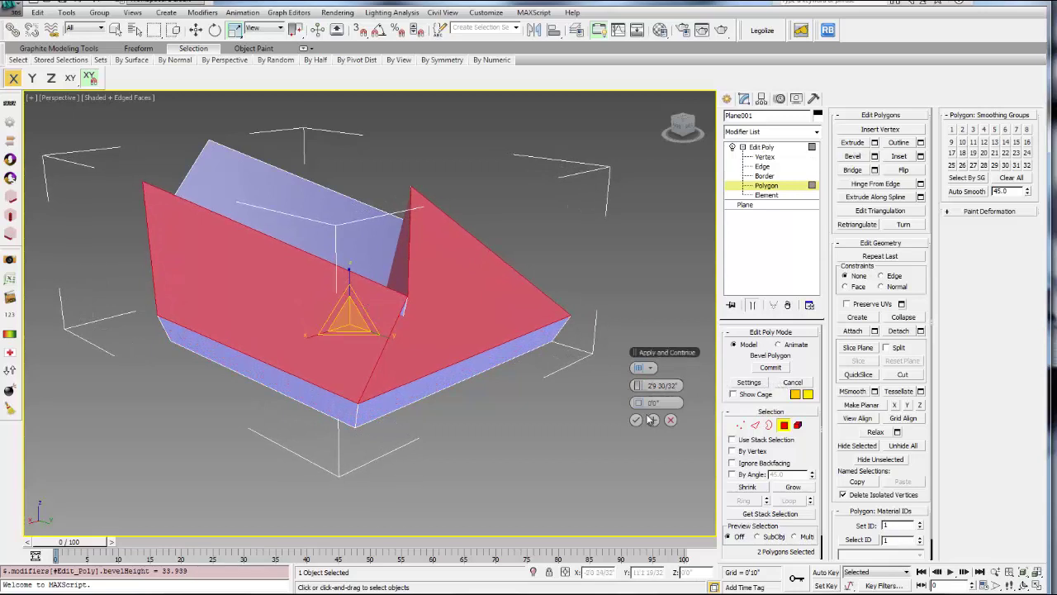
# Step: Set the bevel outline of the two side polygons to -0'9"
pyautogui.moveTo(640, 403); pyautogui.dragTo(613, 402)
pyautogui.keyDown('alt'); pyautogui.moveTo(614, 402); pyautogui.dragTo(512, 421, button='middle'); pyautogui.keyUp('alt')
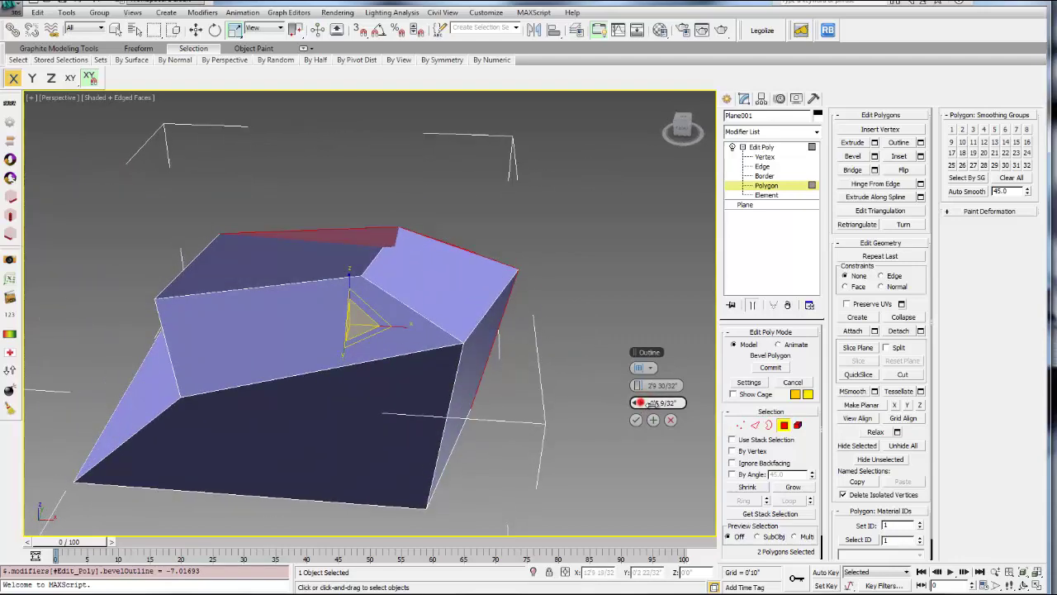
pyautogui.moveTo(652, 404)
pyautogui.mouseDown()
pyautogui.moveTo(663, 403)
pyautogui.moveTo(648, 403)
pyautogui.mouseUp()
pyautogui.keyDown('alt'); pyautogui.moveTo(536, 404); pyautogui.dragTo(459, 412, button='middle'); pyautogui.keyUp('alt')
pyautogui.keyDown('alt'); pyautogui.moveTo(423, 348); pyautogui.dragTo(515, 386, button='middle'); pyautogui.keyUp('alt')
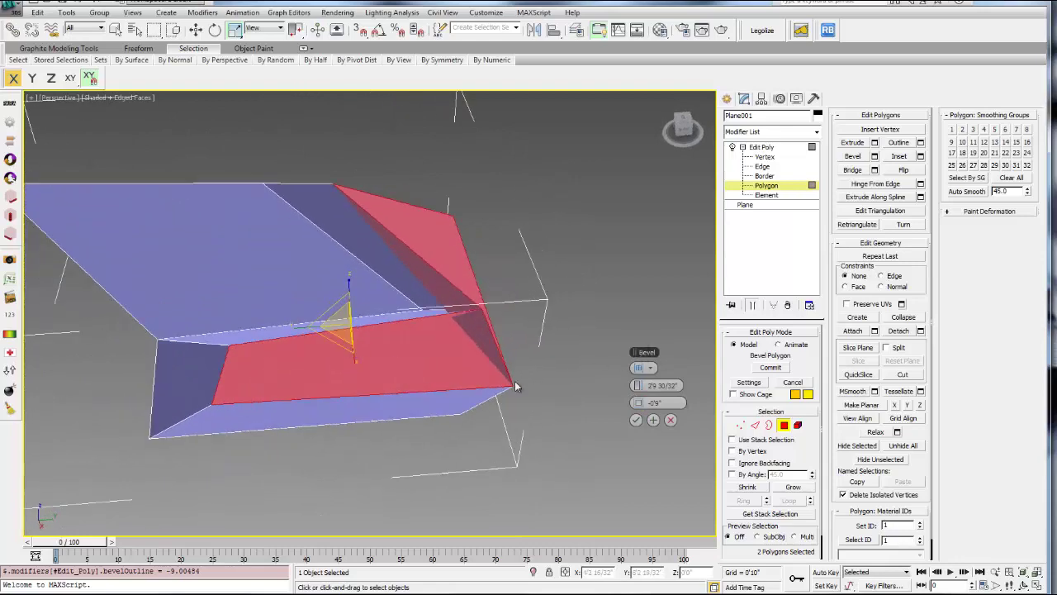
# Step: Set the bevel type to By Polygon so each side polygon is bevelled individually
pyautogui.click(650, 369)
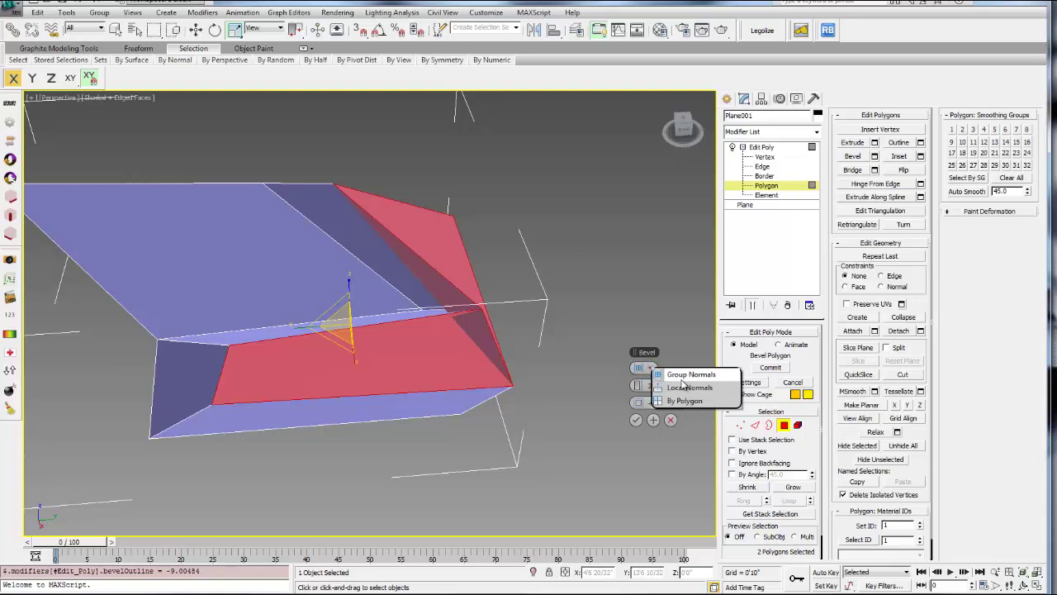
pyautogui.click(674, 375)
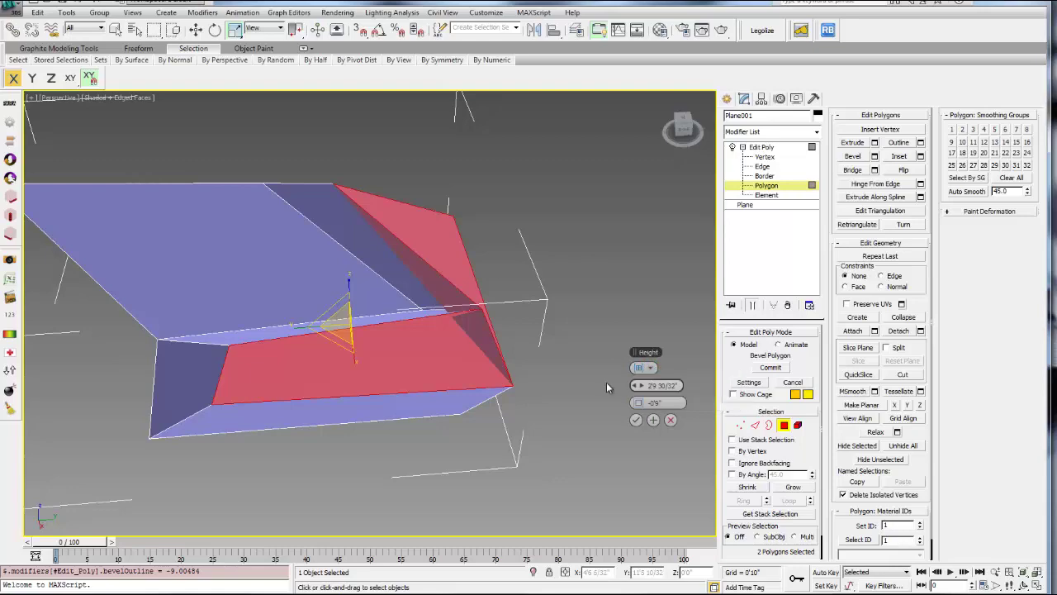
pyautogui.click(649, 370)
pyautogui.click(678, 404)
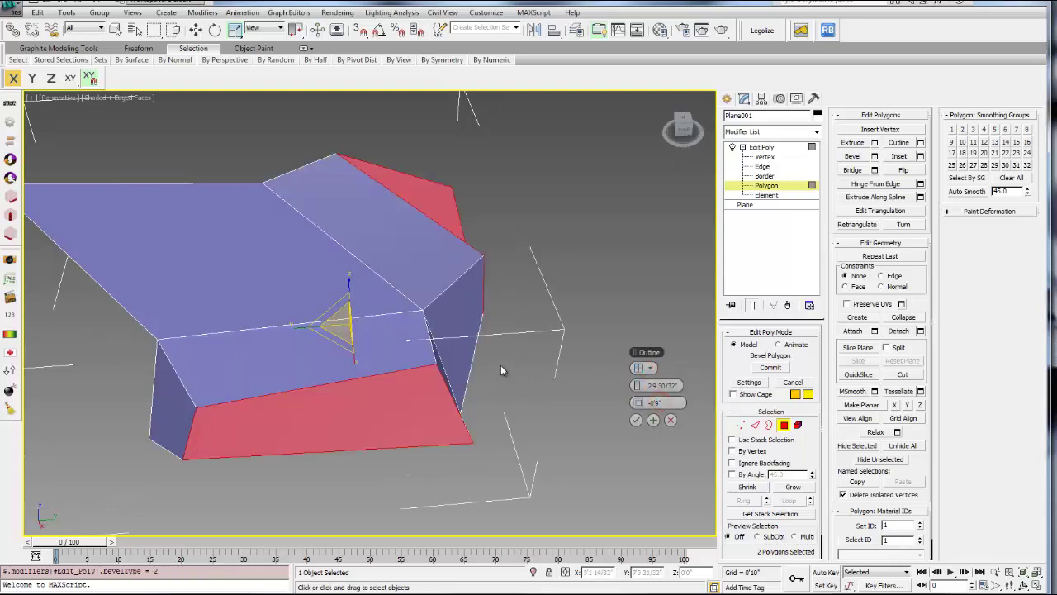
# Step: Set the bevel outline to -1'0" and commit the bevel
pyautogui.moveTo(536, 421)
pyautogui.keyDown('alt'); pyautogui.mouseDown(button='middle')
pyautogui.moveTo(444, 379)
pyautogui.moveTo(509, 447)
pyautogui.moveTo(519, 429)
pyautogui.mouseUp(button='middle'); pyautogui.keyUp('alt')
pyautogui.moveTo(640, 403); pyautogui.dragTo(626, 404)
pyautogui.keyDown('alt'); pyautogui.moveTo(522, 440); pyautogui.dragTo(479, 385, button='middle'); pyautogui.keyUp('alt')
pyautogui.click(651, 368)
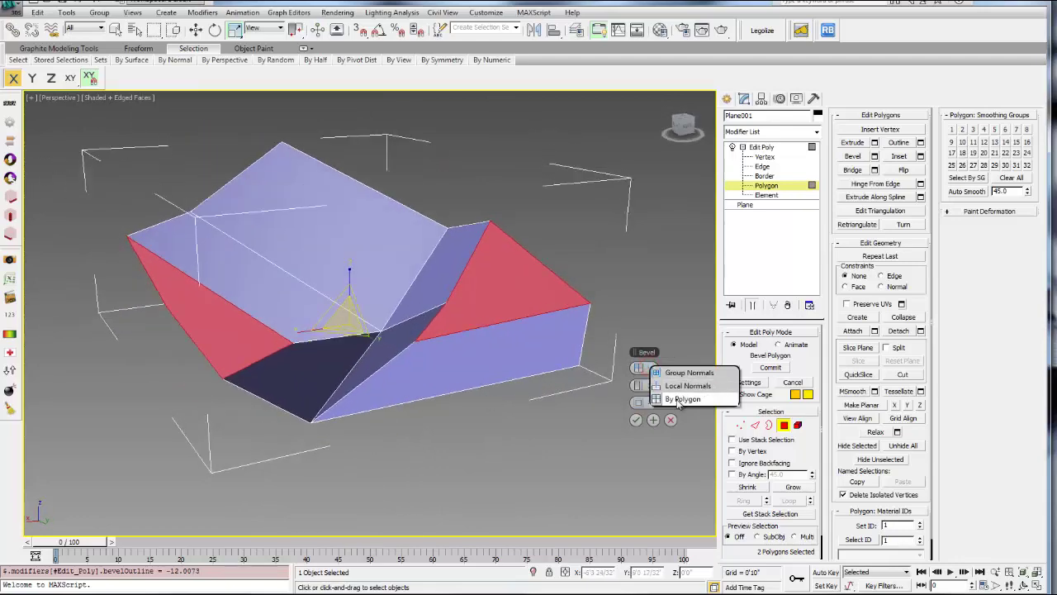
pyautogui.click(634, 410)
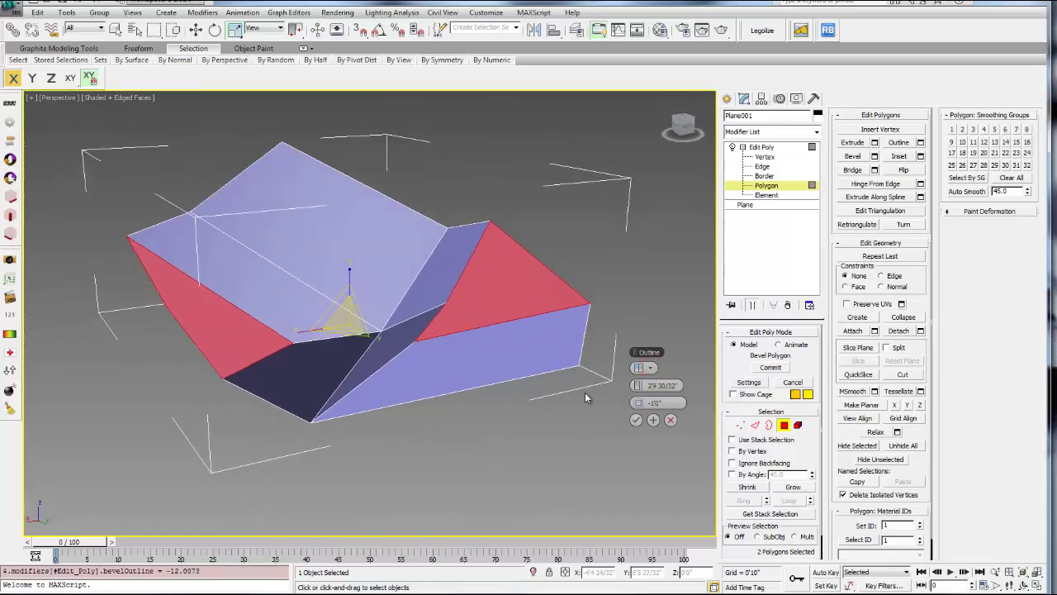
pyautogui.click(636, 421)
# Step: Select the sloping top polygon and inset it by 1'4 1/32"
pyautogui.keyDown('alt'); pyautogui.moveTo(633, 420); pyautogui.dragTo(492, 376, button='middle'); pyautogui.keyUp('alt')
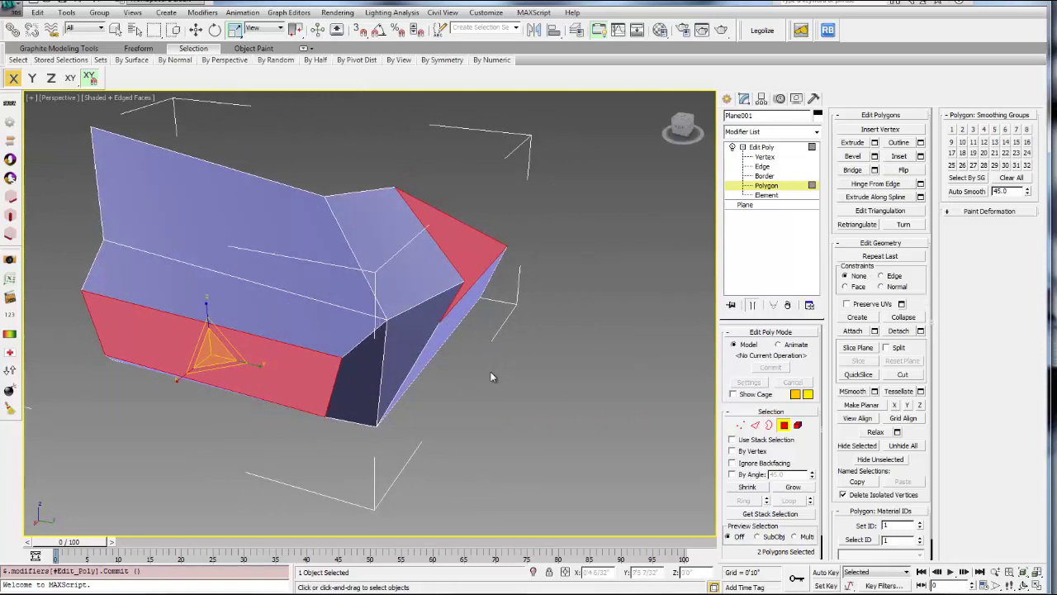
pyautogui.click(311, 256)
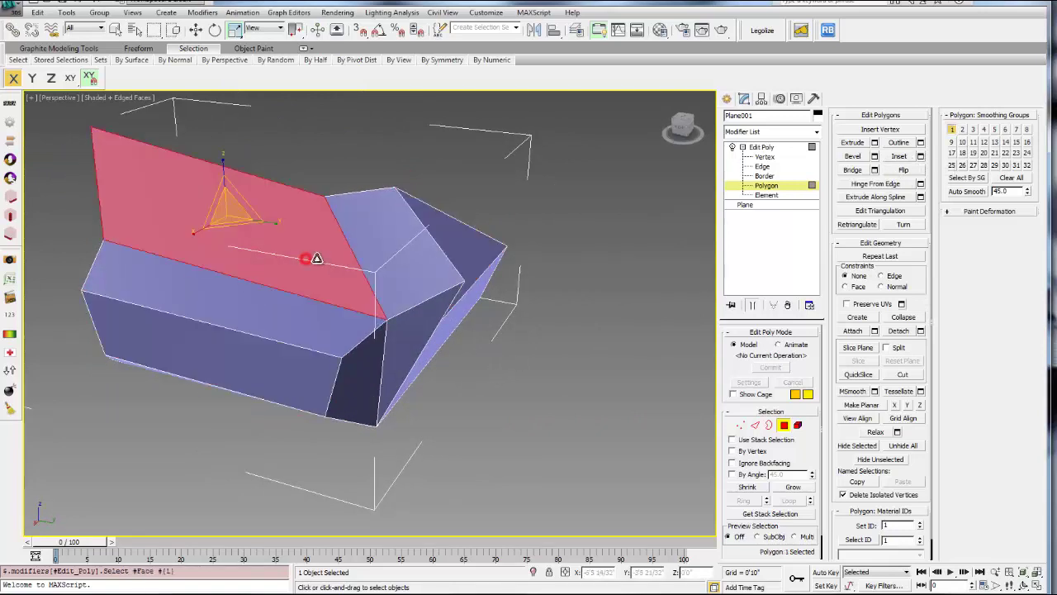
pyautogui.click(920, 156)
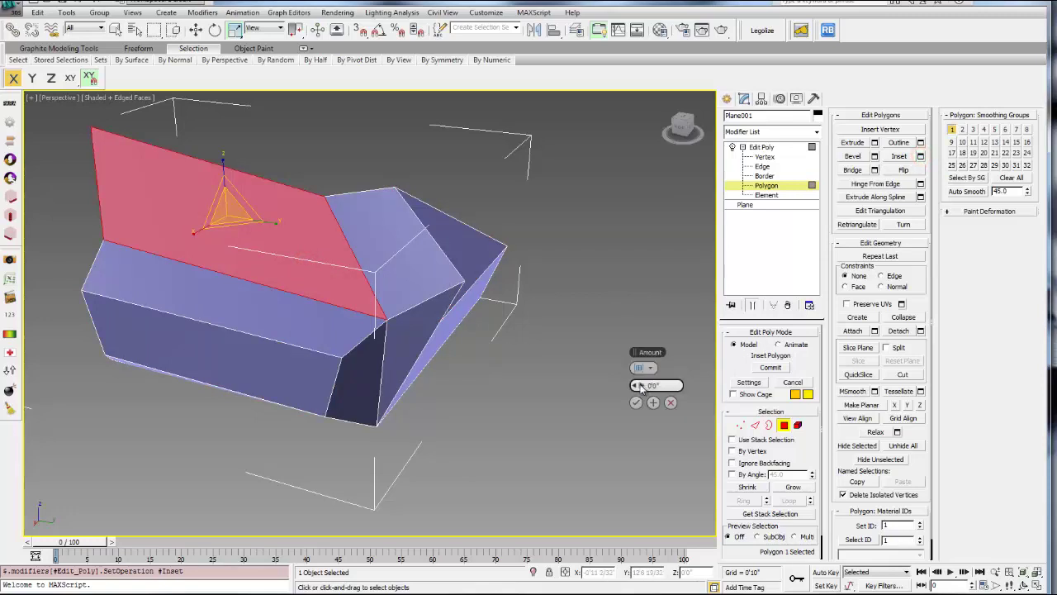
pyautogui.moveTo(651, 384); pyautogui.dragTo(709, 387)
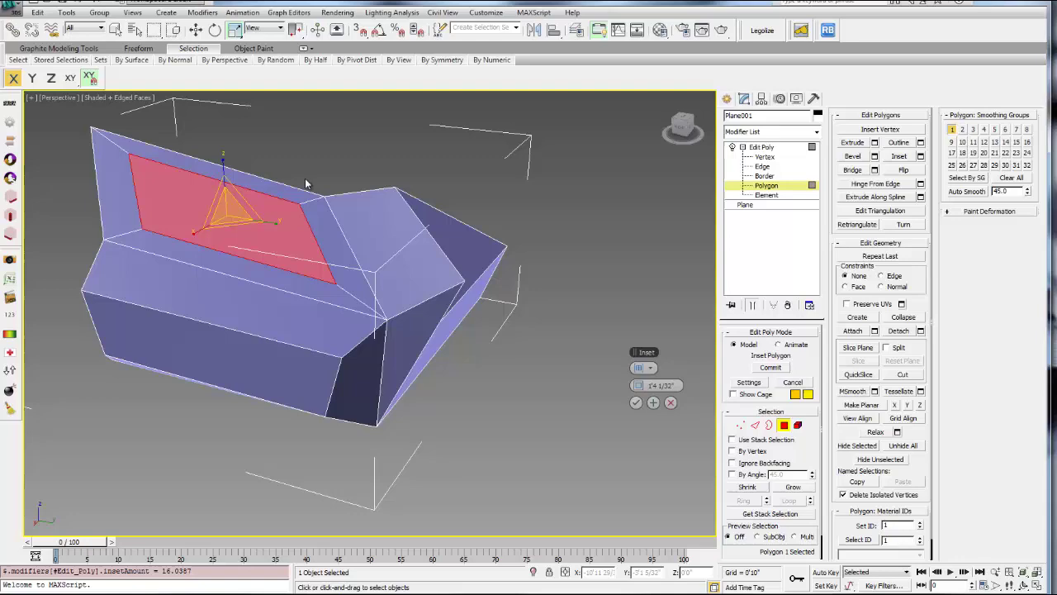
pyautogui.keyDown('alt'); pyautogui.moveTo(303, 259); pyautogui.dragTo(397, 321, button='middle'); pyautogui.keyUp('alt')
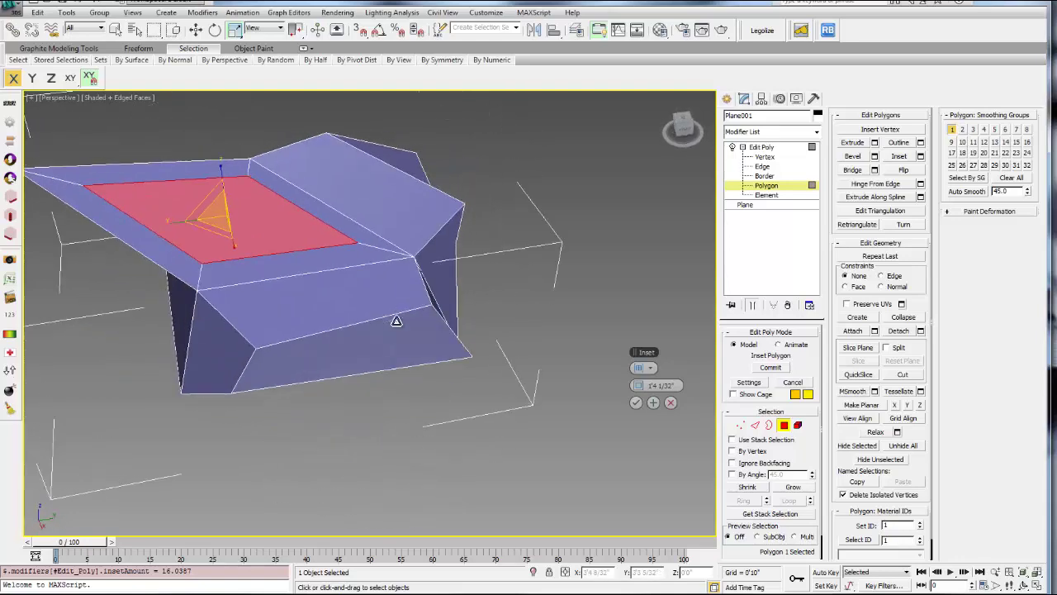
pyautogui.click(636, 403)
# Step: Delete the inset polygon to open a hole in the top face
pyautogui.keyDown('alt'); pyautogui.moveTo(636, 403); pyautogui.dragTo(413, 305, button='middle'); pyautogui.keyUp('alt')
pyautogui.press('Delete')
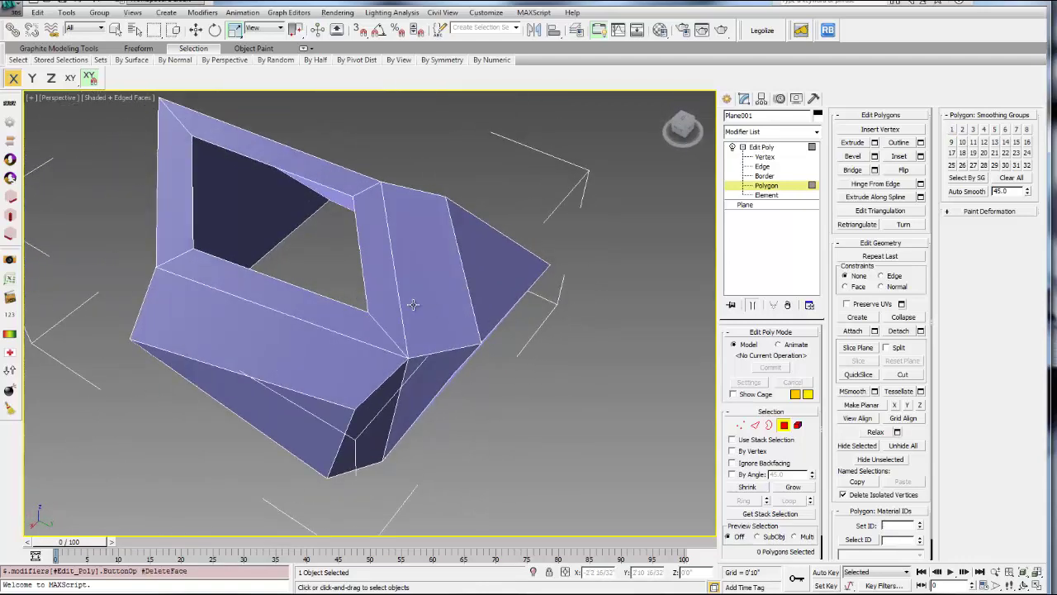
pyautogui.moveTo(333, 281)
pyautogui.keyDown('alt'); pyautogui.mouseDown(button='middle')
pyautogui.moveTo(342, 306)
pyautogui.moveTo(327, 287)
pyautogui.mouseUp(button='middle'); pyautogui.keyUp('alt')
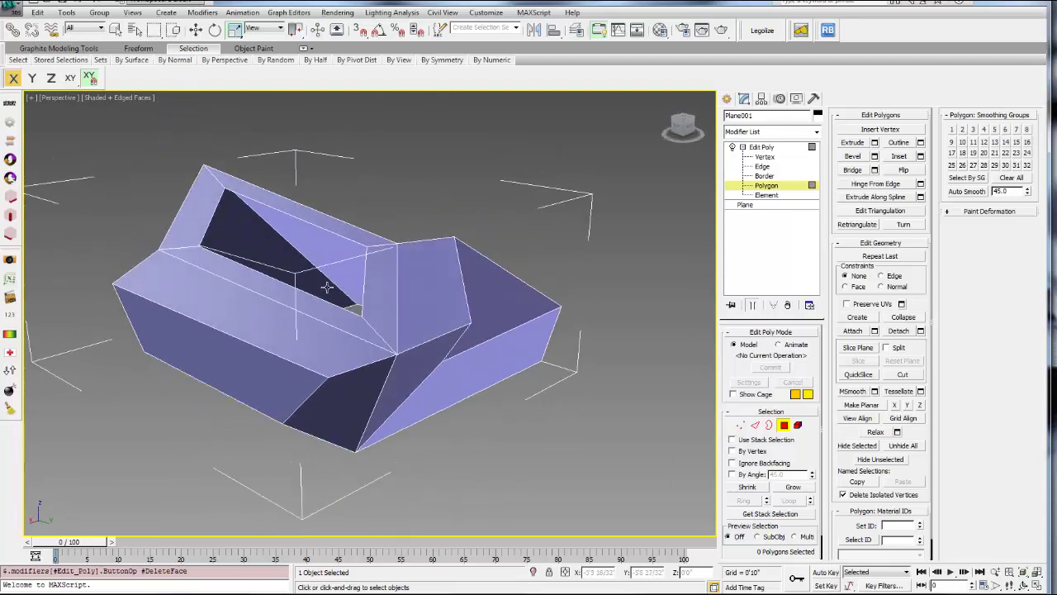
# Step: Select the large lower polygon of the bevelled side and pick its upper edge as the hinge for Hinge From Edge
pyautogui.keyDown('alt'); pyautogui.moveTo(557, 303); pyautogui.dragTo(495, 331, button='middle'); pyautogui.keyUp('alt')
pyautogui.click(450, 331)
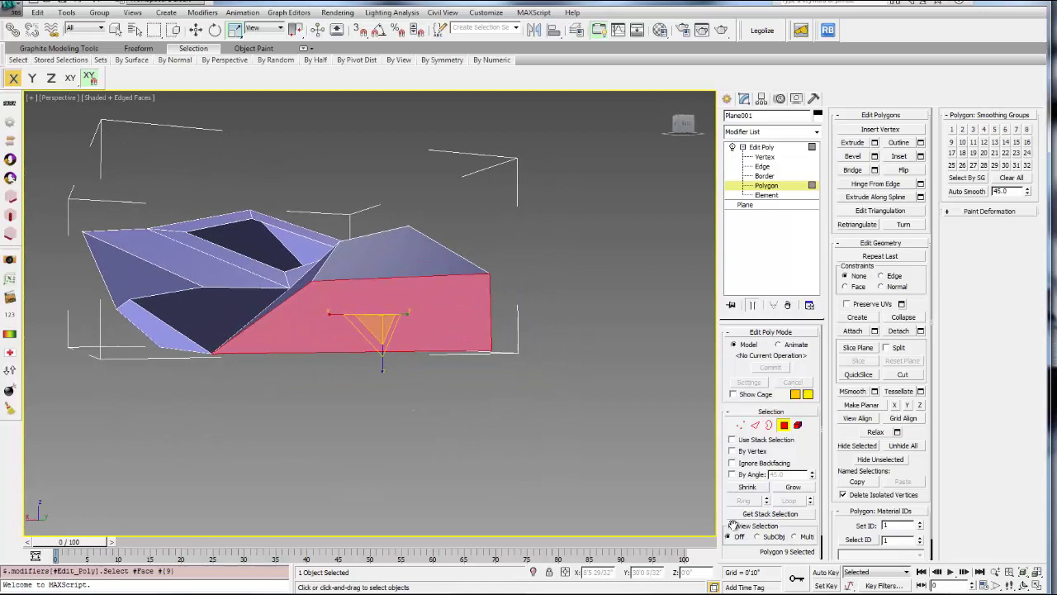
pyautogui.click(920, 183)
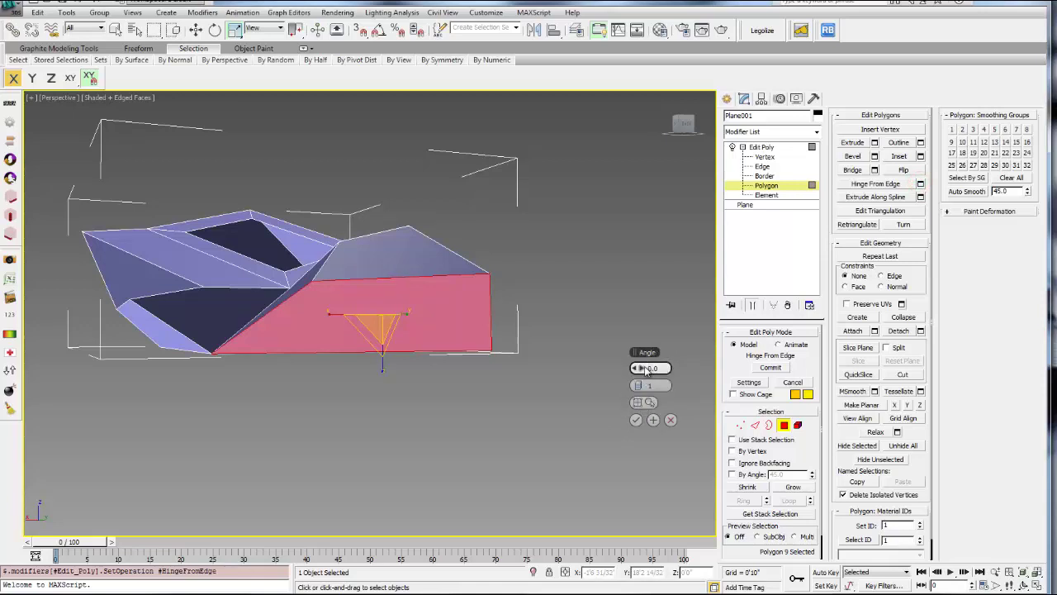
pyautogui.click(644, 403)
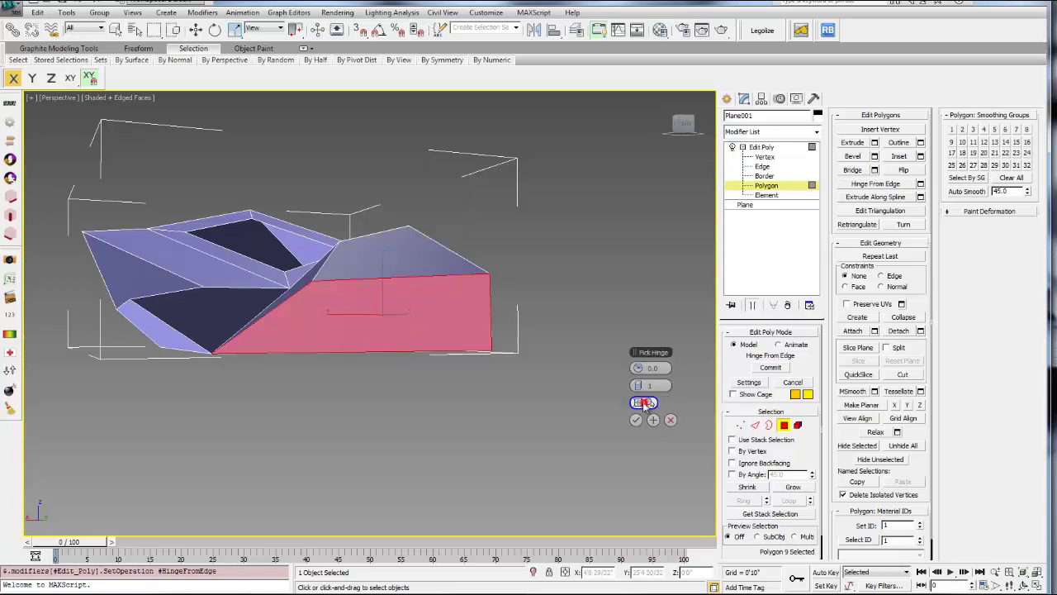
pyautogui.click(401, 277)
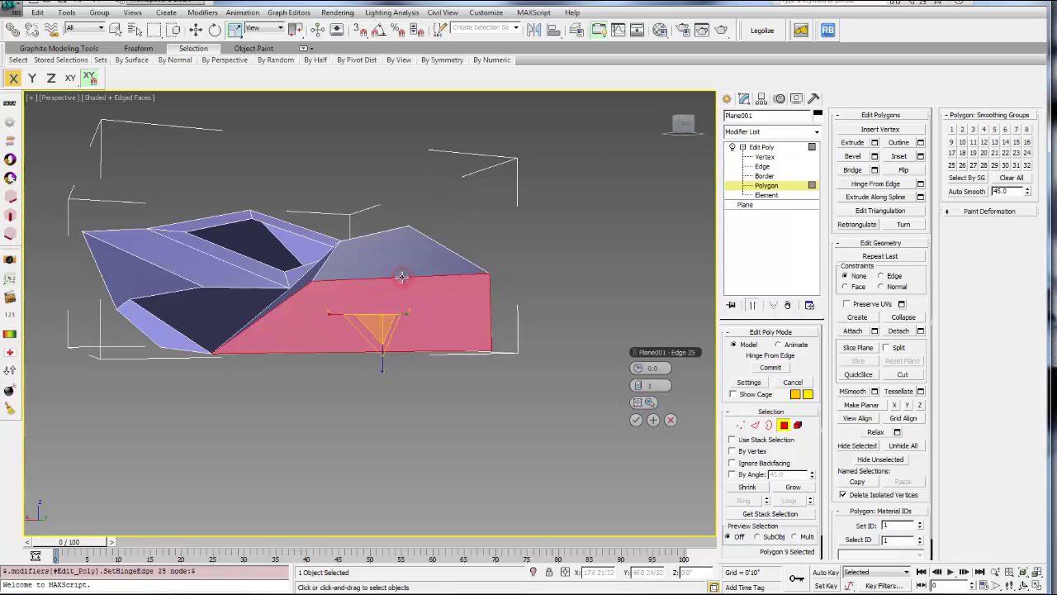
# Step: Set the hinge angle to 65.0 to swing the polygon out from its upper edge
pyautogui.moveTo(667, 372); pyautogui.dragTo(730, 366)
pyautogui.keyDown('alt'); pyautogui.moveTo(488, 387); pyautogui.dragTo(408, 307, button='middle'); pyautogui.keyUp('alt')
pyautogui.keyDown('alt'); pyautogui.moveTo(505, 380); pyautogui.dragTo(630, 388, button='middle'); pyautogui.keyUp('alt')
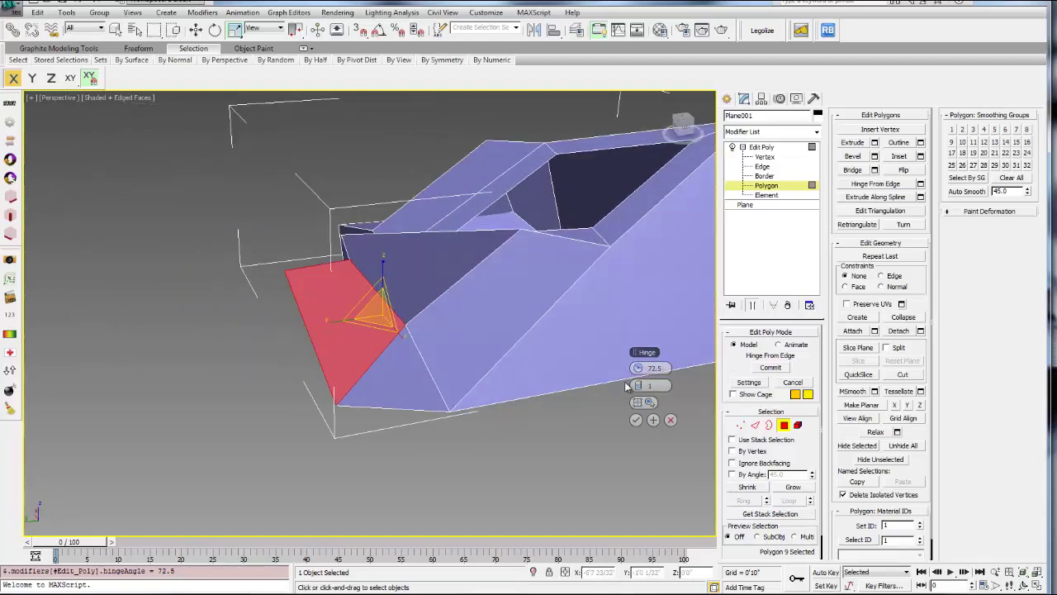
pyautogui.moveTo(637, 368); pyautogui.dragTo(638, 371)
# Step: Set the hinge to 3 segments, commit it and clear the polygon selection
pyautogui.click(641, 386)
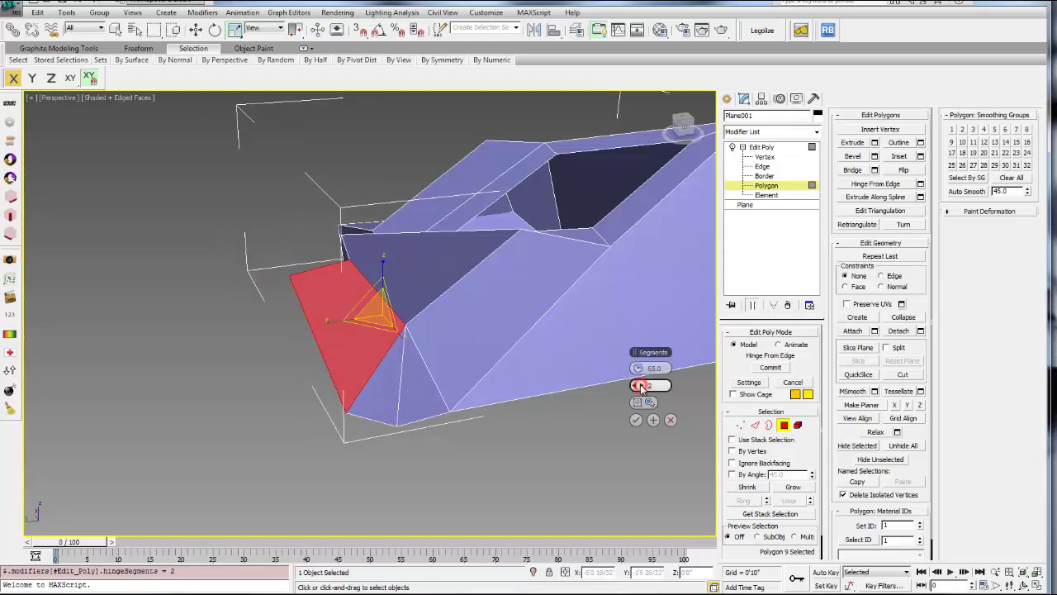
pyautogui.click(641, 386)
pyautogui.keyDown('alt'); pyautogui.moveTo(415, 522); pyautogui.dragTo(394, 407, button='middle'); pyautogui.keyUp('alt')
pyautogui.click(636, 420)
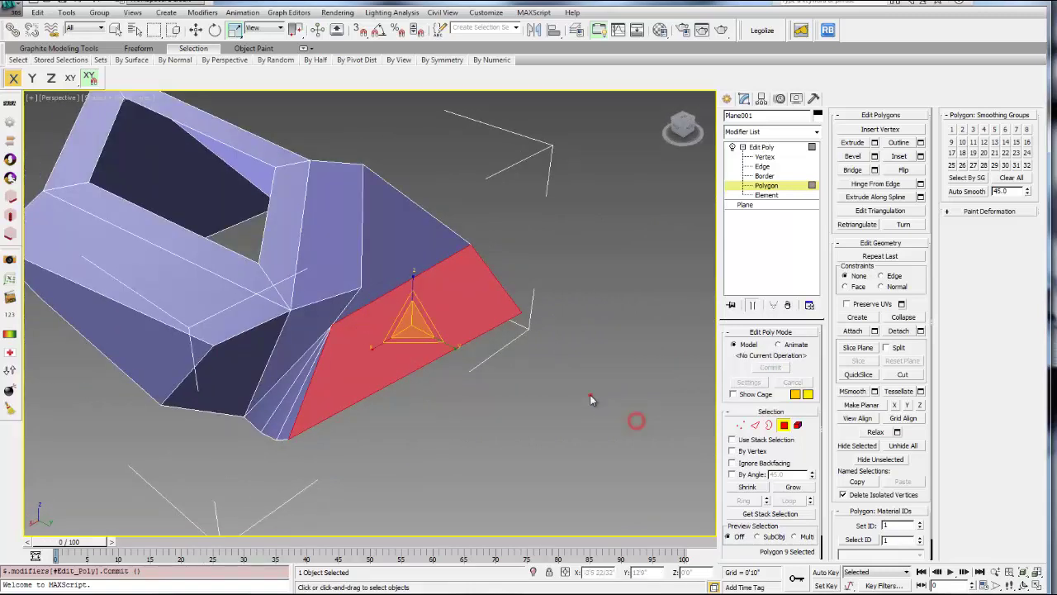
pyautogui.click(589, 395)
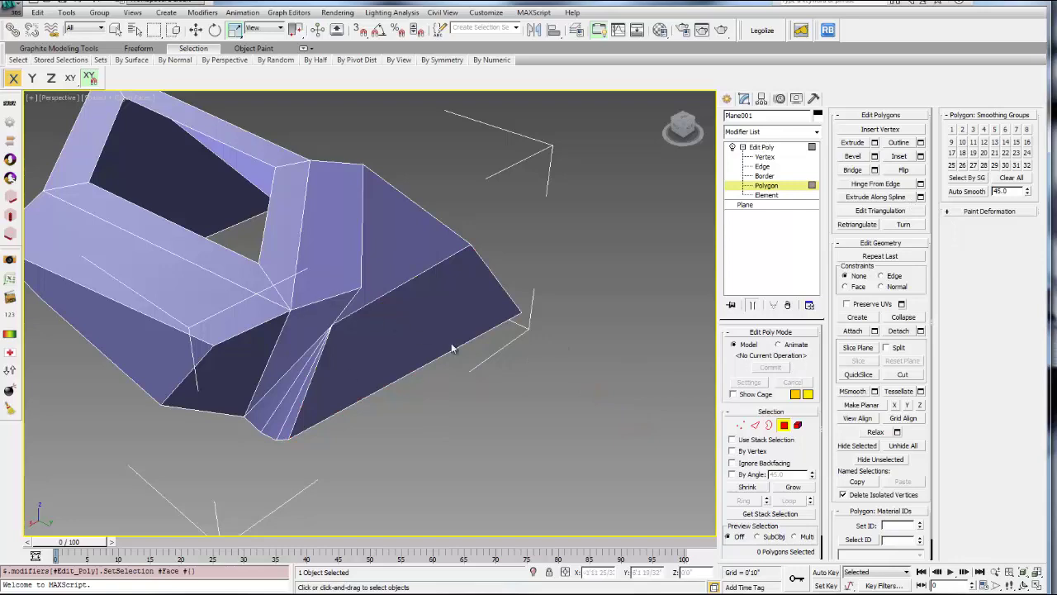
# Step: Select the two facing polygons inside the box and bridge them with 3 segments
pyautogui.keyDown('alt'); pyautogui.moveTo(441, 345); pyautogui.dragTo(408, 315, button='middle'); pyautogui.keyUp('alt')
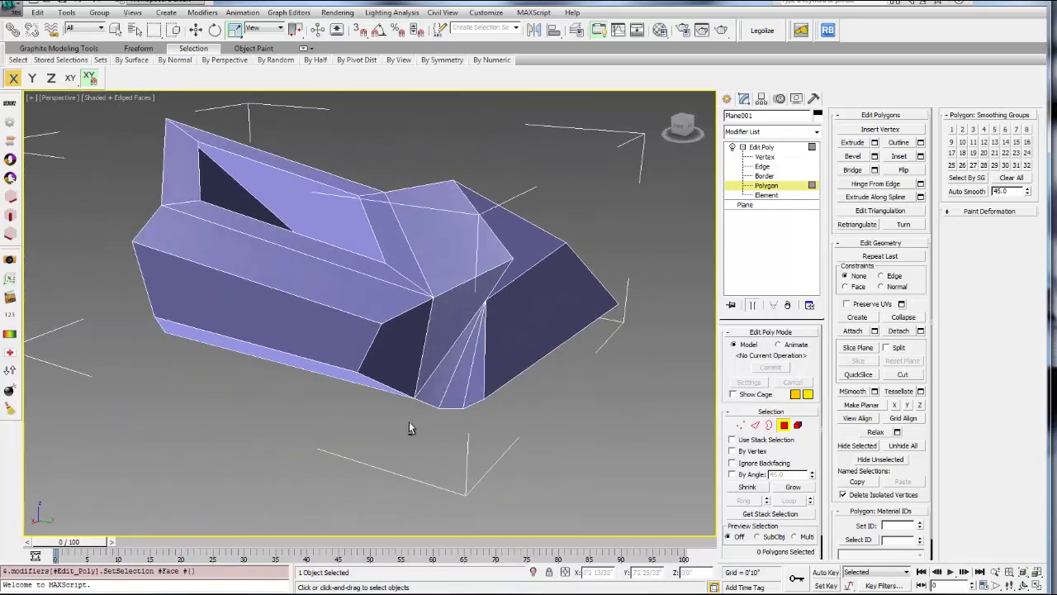
pyautogui.keyDown('alt'); pyautogui.moveTo(410, 428); pyautogui.dragTo(504, 352, button='middle'); pyautogui.keyUp('alt')
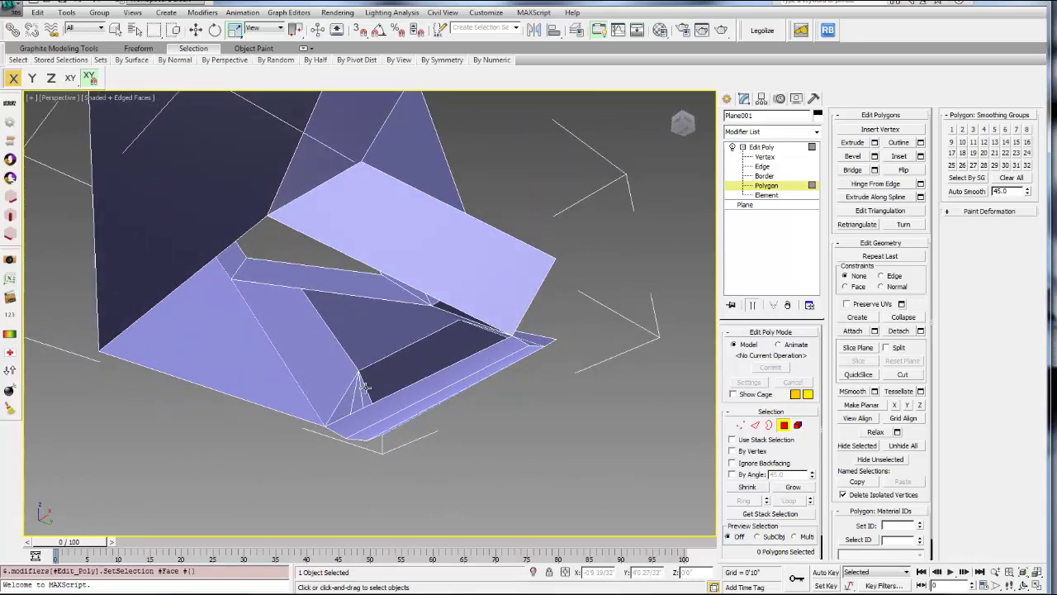
pyautogui.keyDown('alt'); pyautogui.moveTo(363, 387); pyautogui.dragTo(350, 377, button='middle'); pyautogui.keyUp('alt')
pyautogui.click(346, 288)
pyautogui.keyDown('alt'); pyautogui.moveTo(346, 288); pyautogui.dragTo(376, 249, button='middle'); pyautogui.keyUp('alt')
pyautogui.keyDown('ctrl'); pyautogui.click(237, 363); pyautogui.keyUp('ctrl')
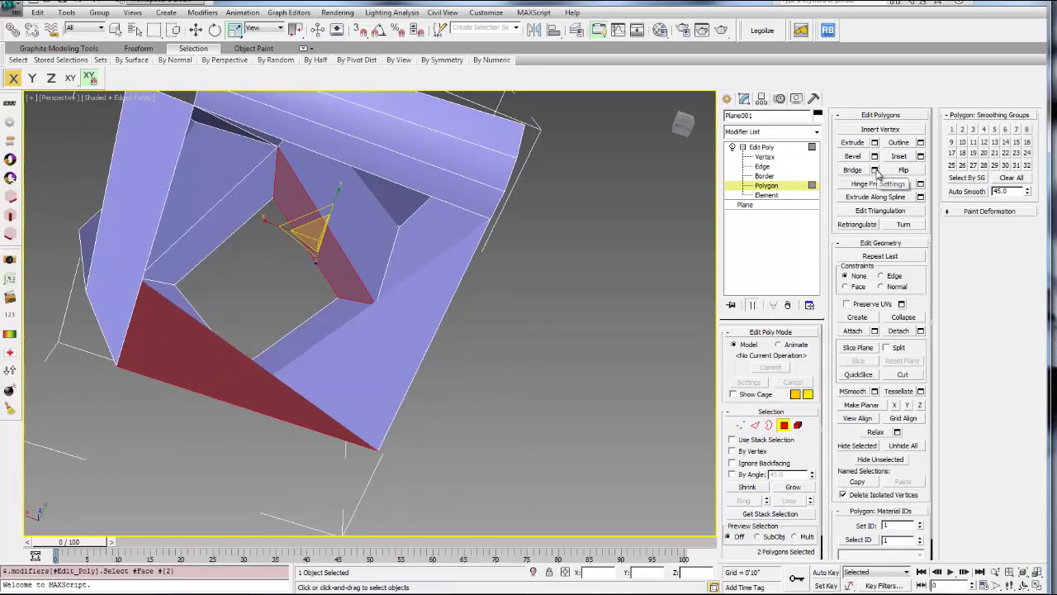
pyautogui.click(874, 170)
pyautogui.keyDown('alt'); pyautogui.moveTo(432, 312); pyautogui.dragTo(351, 372, button='middle'); pyautogui.keyUp('alt')
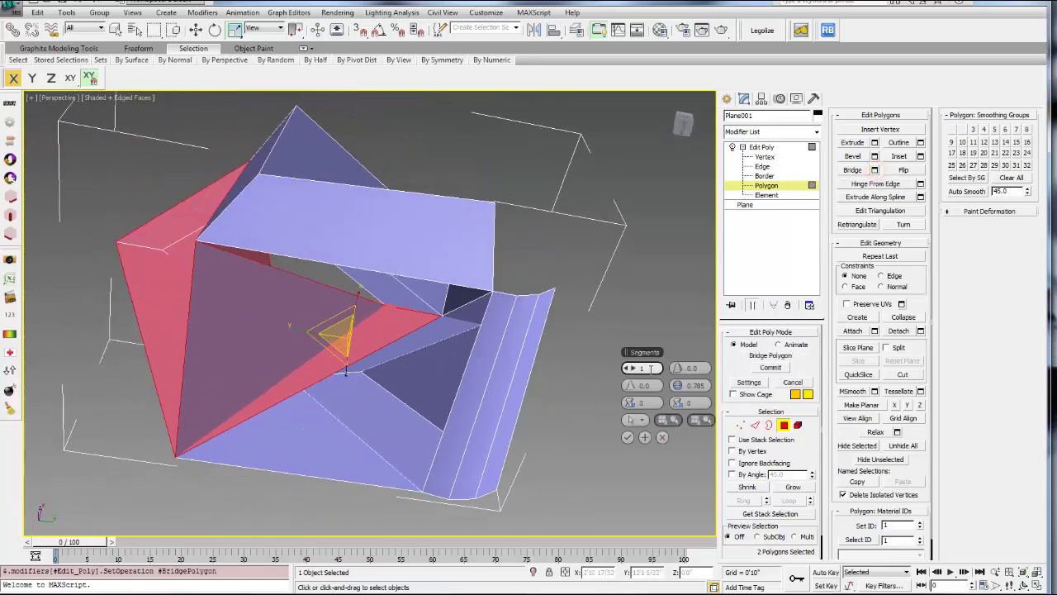
pyautogui.click(633, 367)
pyautogui.click(632, 368)
pyautogui.keyDown('alt'); pyautogui.moveTo(463, 390); pyautogui.dragTo(354, 429, button='middle'); pyautogui.keyUp('alt')
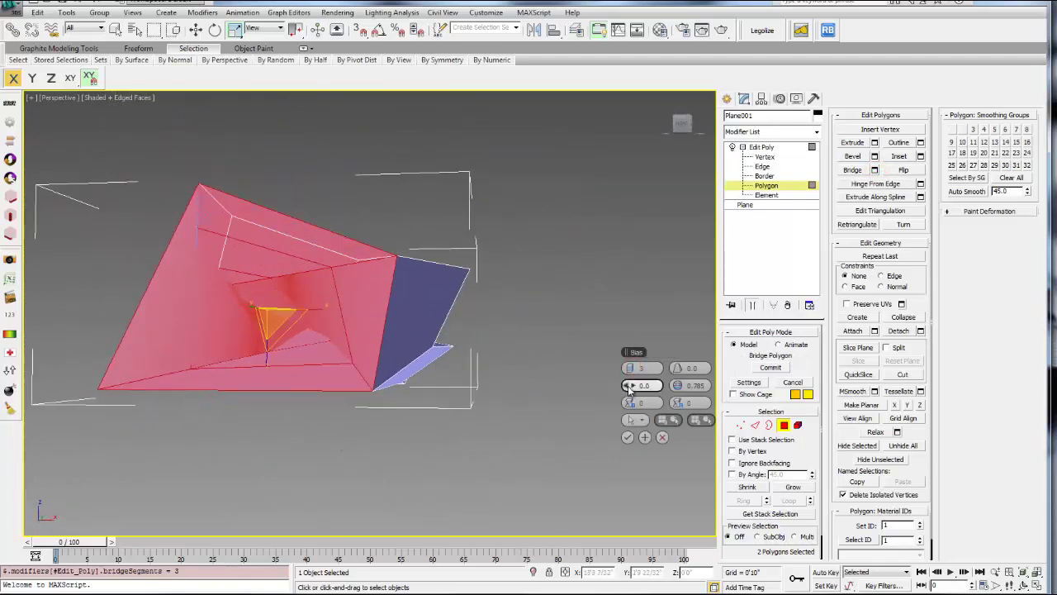
# Step: Set the bridge's Twist 1 value to 5
pyautogui.moveTo(641, 403); pyautogui.dragTo(644, 402)
pyautogui.keyDown('alt'); pyautogui.moveTo(427, 381); pyautogui.dragTo(395, 388, button='middle'); pyautogui.keyUp('alt')
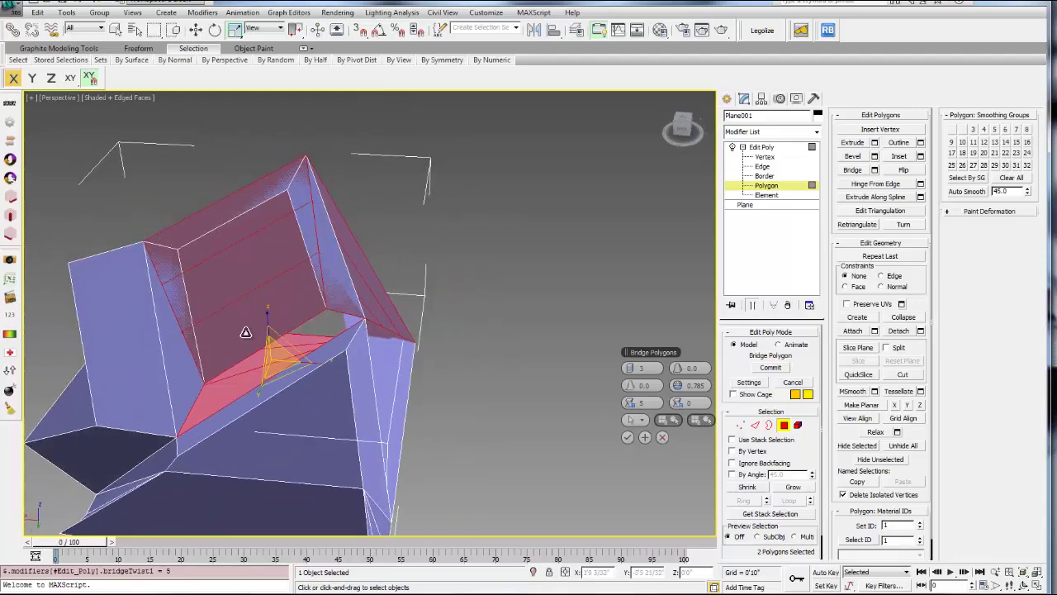
pyautogui.keyDown('alt'); pyautogui.moveTo(246, 332); pyautogui.dragTo(627, 419, button='middle'); pyautogui.keyUp('alt')
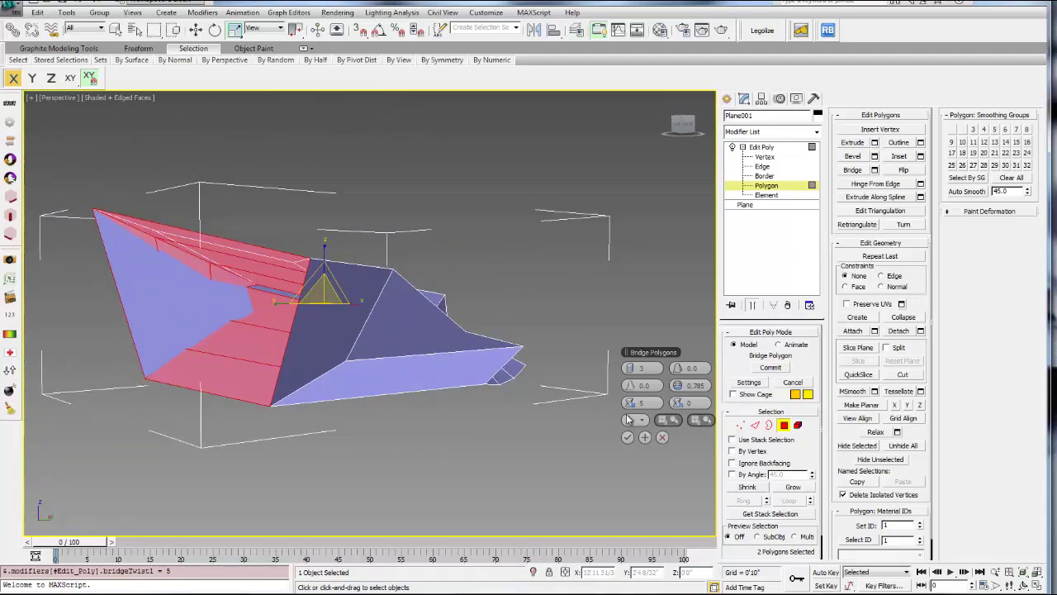
# Step: Set the bridge taper to -3.5, accept the bridge and clear the polygon selection
pyautogui.moveTo(679, 368); pyautogui.dragTo(279, 387)
pyautogui.keyDown('alt'); pyautogui.moveTo(280, 387); pyautogui.dragTo(484, 460, button='middle'); pyautogui.keyUp('alt')
pyautogui.keyDown('alt'); pyautogui.moveTo(274, 329); pyautogui.dragTo(322, 341, button='middle'); pyautogui.keyUp('alt')
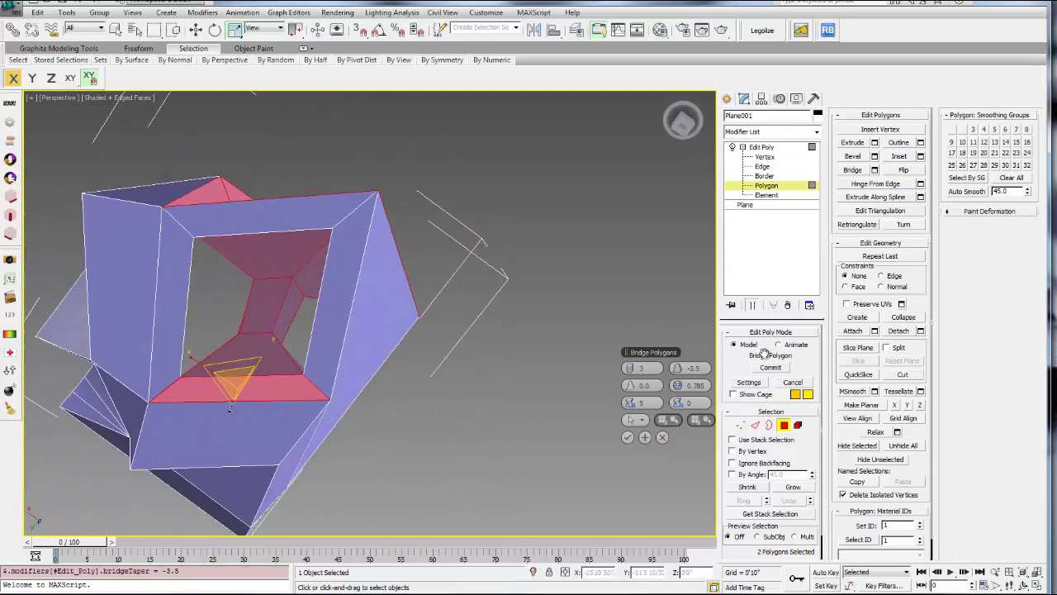
pyautogui.click(630, 436)
pyautogui.keyDown('alt'); pyautogui.moveTo(536, 391); pyautogui.dragTo(400, 391, button='middle'); pyautogui.keyUp('alt')
pyautogui.click(475, 370)
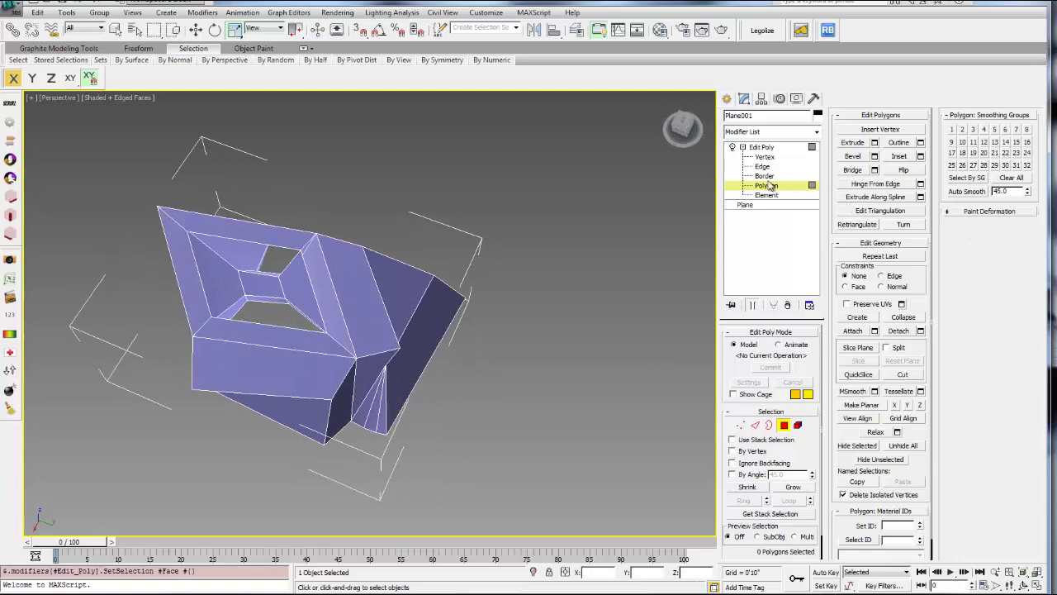
# Step: At edge level, select the four parallel long edges running along the bevelled front side
pyautogui.moveTo(438, 326); pyautogui.dragTo(500, 275, button='middle')
pyautogui.scroll(2, 419, 336)
pyautogui.keyDown('alt'); pyautogui.moveTo(402, 311); pyautogui.dragTo(405, 313, button='middle'); pyautogui.keyUp('alt')
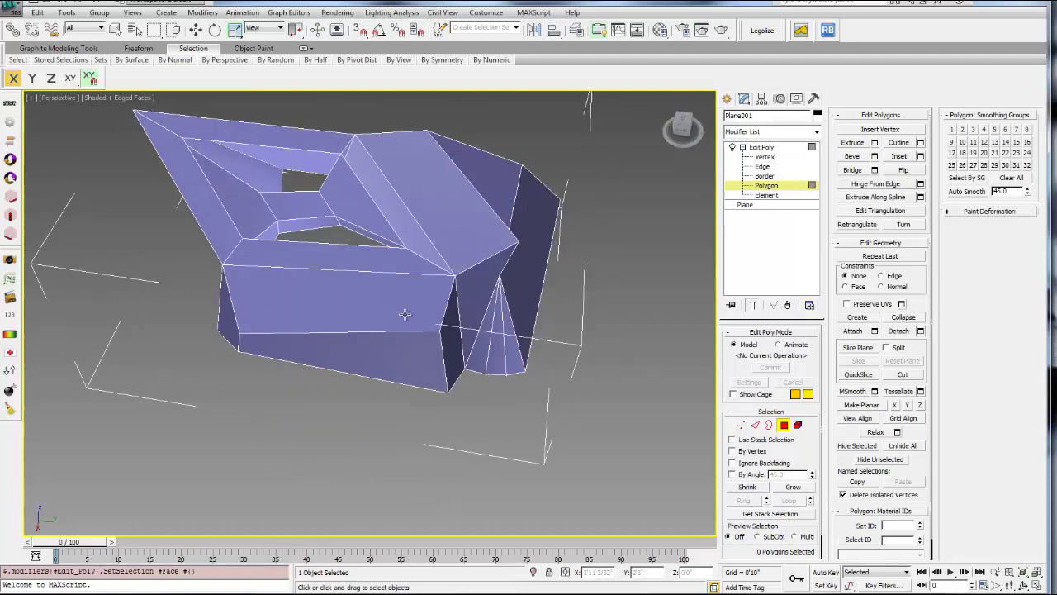
pyautogui.click(762, 168)
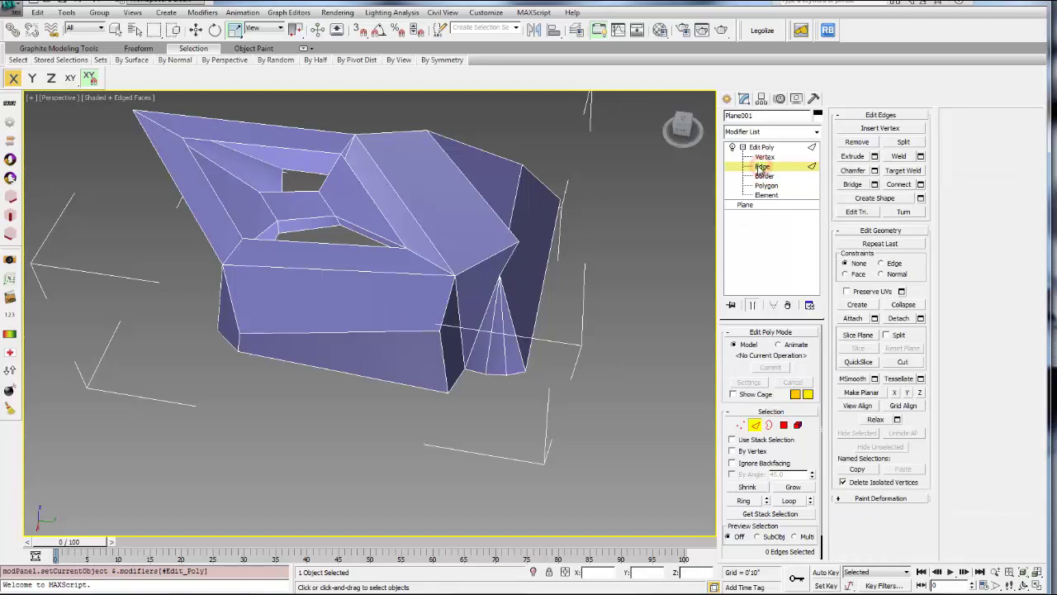
pyautogui.click(330, 270)
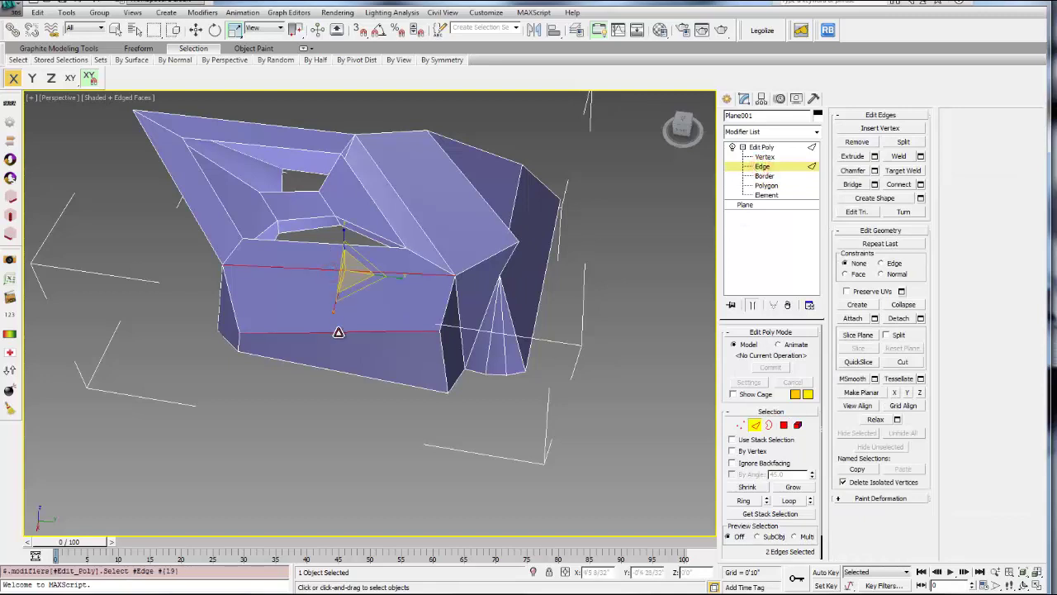
pyautogui.keyDown('ctrl'); pyautogui.click(343, 372); pyautogui.keyUp('ctrl')
pyautogui.keyDown('alt'); pyautogui.moveTo(395, 410); pyautogui.dragTo(423, 337, button='middle'); pyautogui.keyUp('alt')
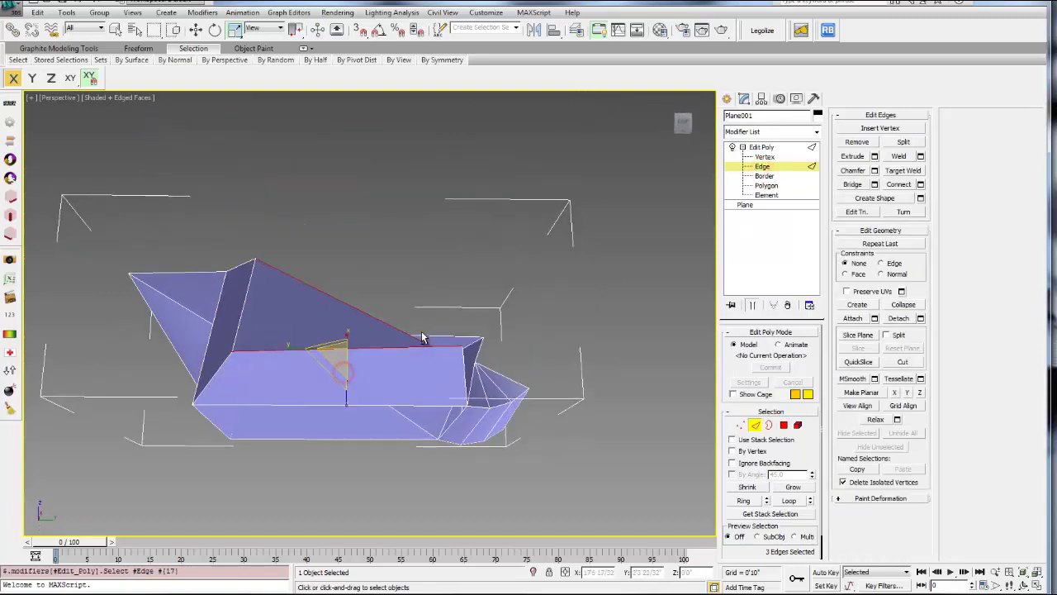
pyautogui.keyDown('ctrl'); pyautogui.click(355, 408); pyautogui.keyUp('ctrl')
pyautogui.keyDown('alt'); pyautogui.moveTo(355, 408); pyautogui.dragTo(560, 446, button='middle'); pyautogui.keyUp('alt')
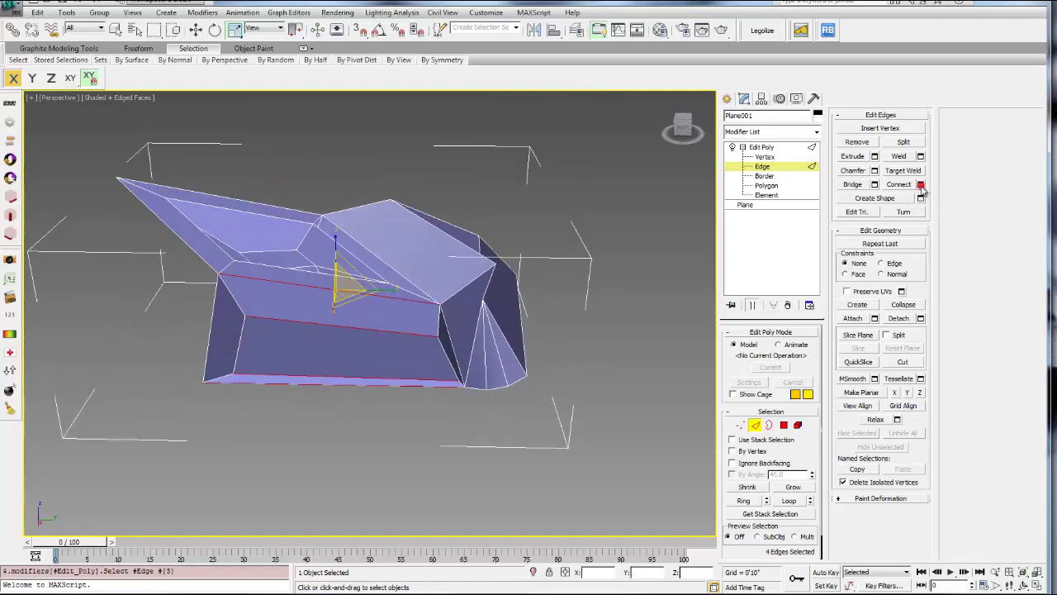
# Step: Connect the four selected edges with 2 segments and a pinch of 8
pyautogui.click(920, 184)
pyautogui.keyDown('alt'); pyautogui.moveTo(578, 355); pyautogui.dragTo(415, 394, button='middle'); pyautogui.keyUp('alt')
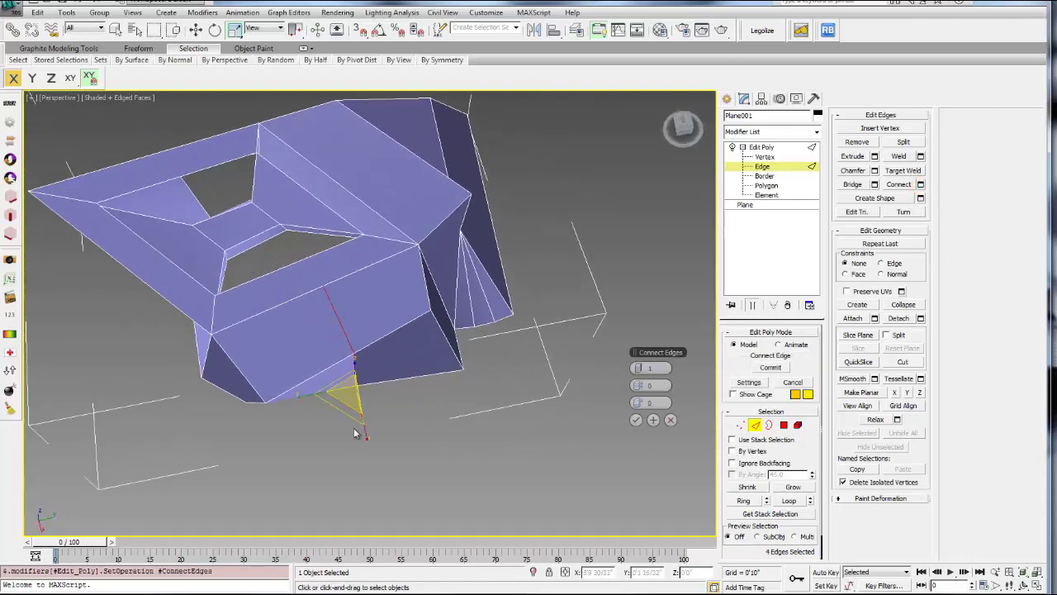
pyautogui.keyDown('alt'); pyautogui.moveTo(355, 432); pyautogui.dragTo(603, 410, button='middle'); pyautogui.keyUp('alt')
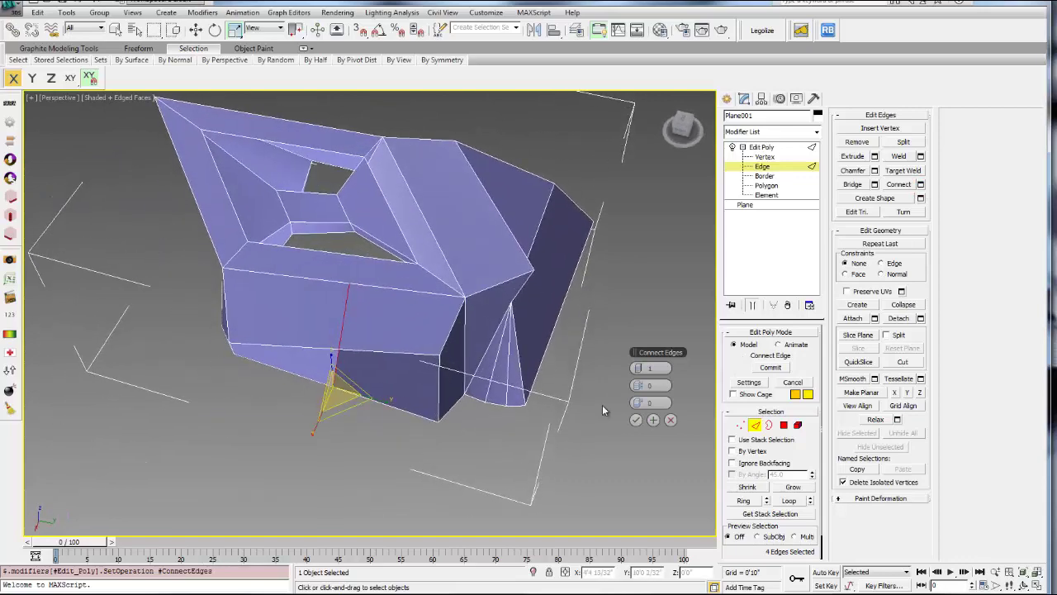
pyautogui.click(640, 368)
pyautogui.click(640, 369)
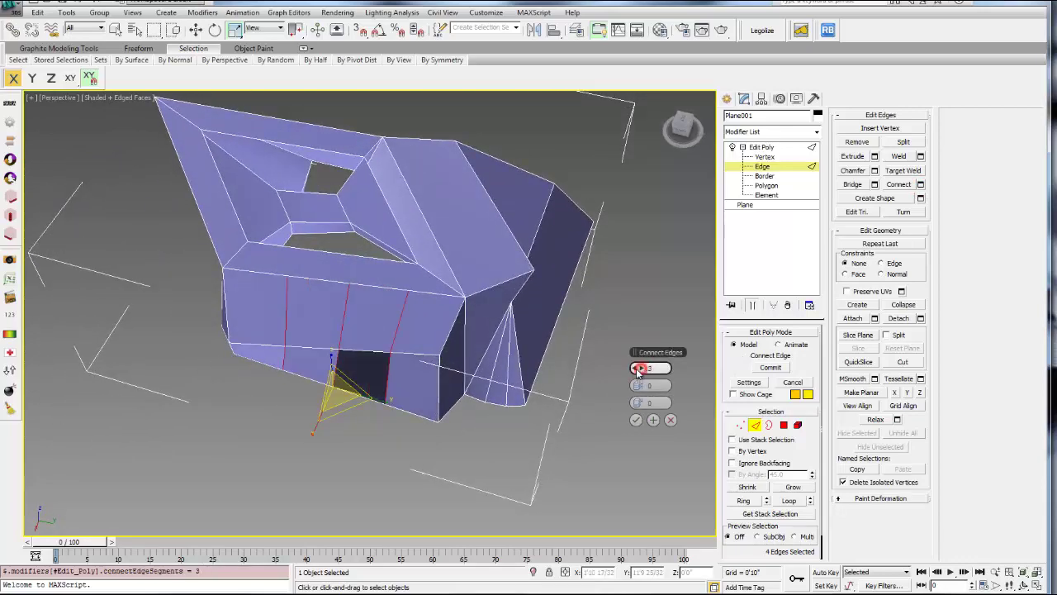
pyautogui.moveTo(637, 368); pyautogui.dragTo(644, 385)
pyautogui.click(635, 420)
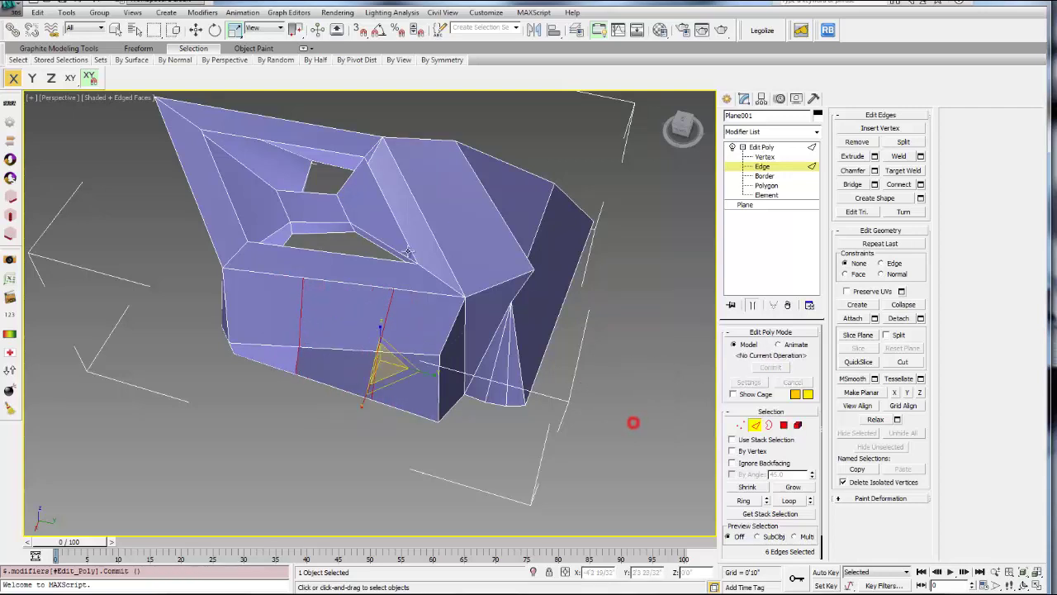
# Step: At polygon level, select the middle polygon between the two new connecting edges on the upper band of the side
pyautogui.click(766, 185)
pyautogui.click(349, 302)
pyautogui.moveTo(350, 302)
pyautogui.keyDown('alt'); pyautogui.mouseDown(button='middle')
pyautogui.moveTo(435, 399)
pyautogui.moveTo(472, 388)
pyautogui.moveTo(430, 410)
pyautogui.moveTo(362, 318)
pyautogui.mouseUp(button='middle'); pyautogui.keyUp('alt')
pyautogui.click(302, 333)
pyautogui.click(397, 325)
pyautogui.click(344, 333)
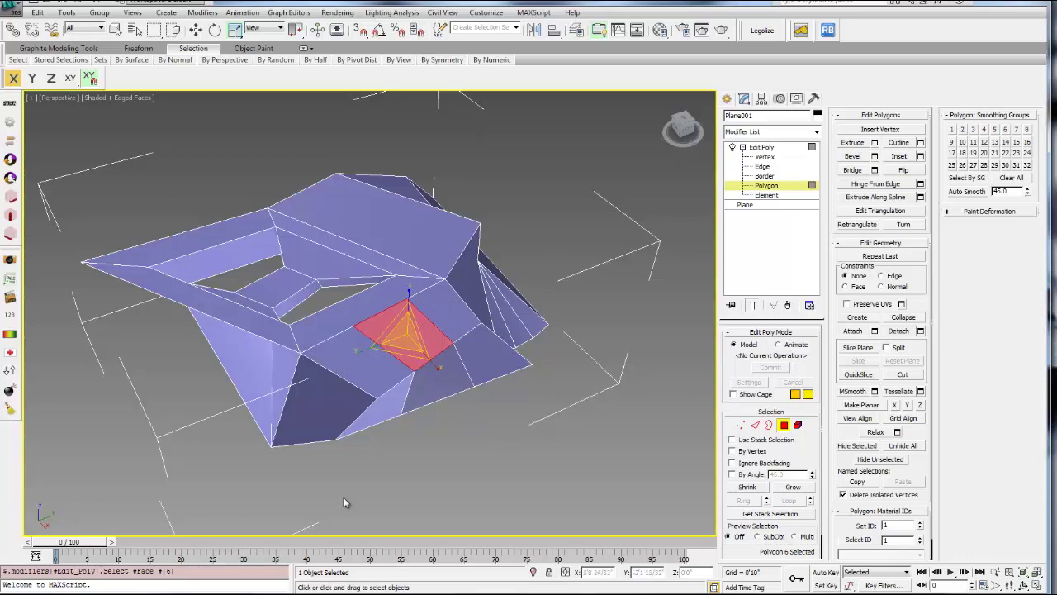
# Step: Extrude the selected middle polygon outward by 4'10 30/32"
pyautogui.moveTo(472, 375); pyautogui.dragTo(476, 375, button='middle')
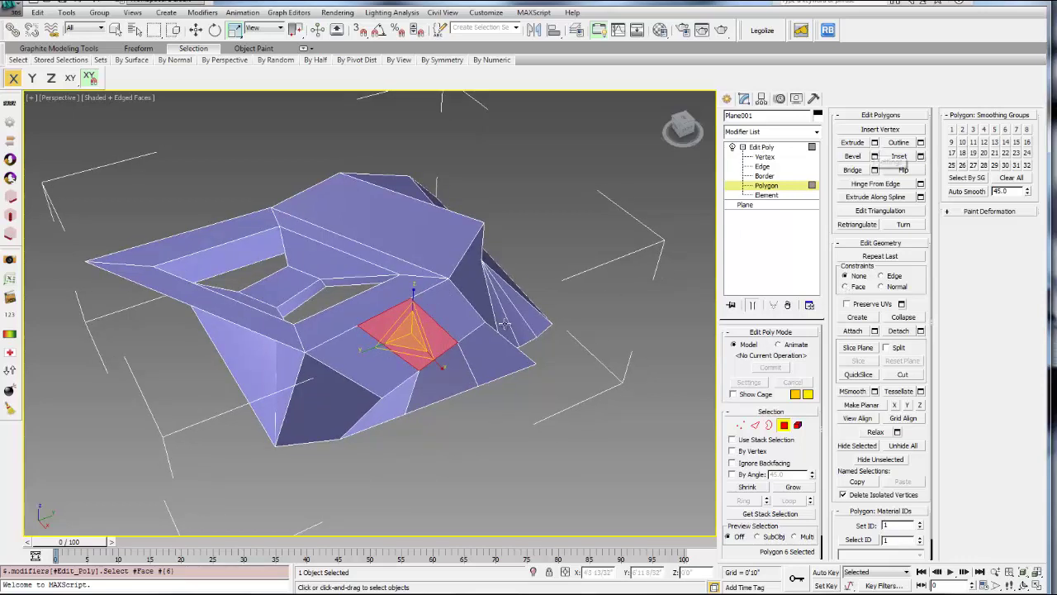
pyautogui.click(874, 142)
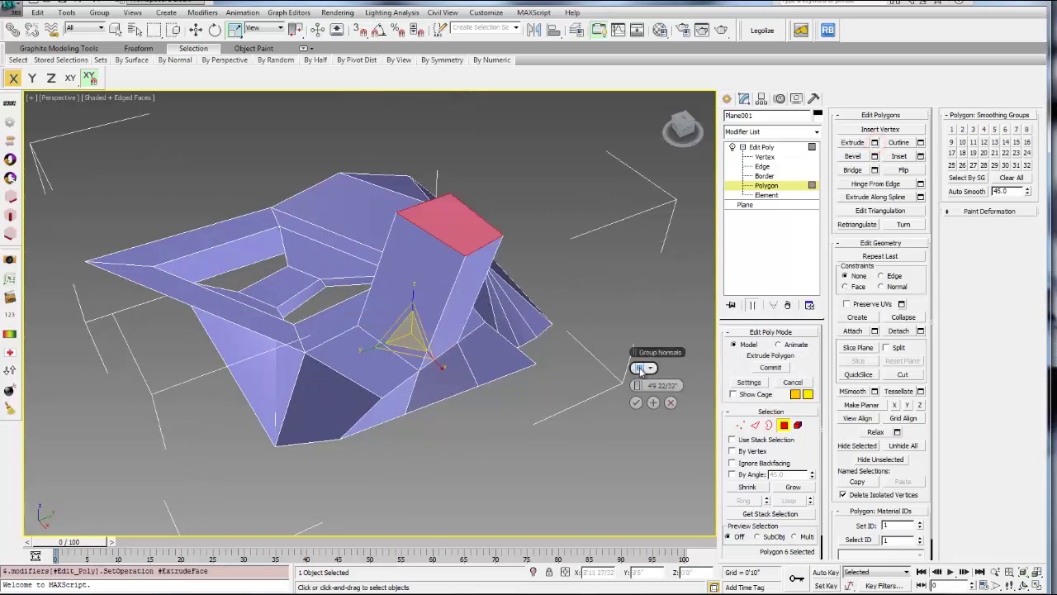
pyautogui.click(649, 370)
pyautogui.moveTo(642, 386); pyautogui.dragTo(626, 403)
pyautogui.click(634, 404)
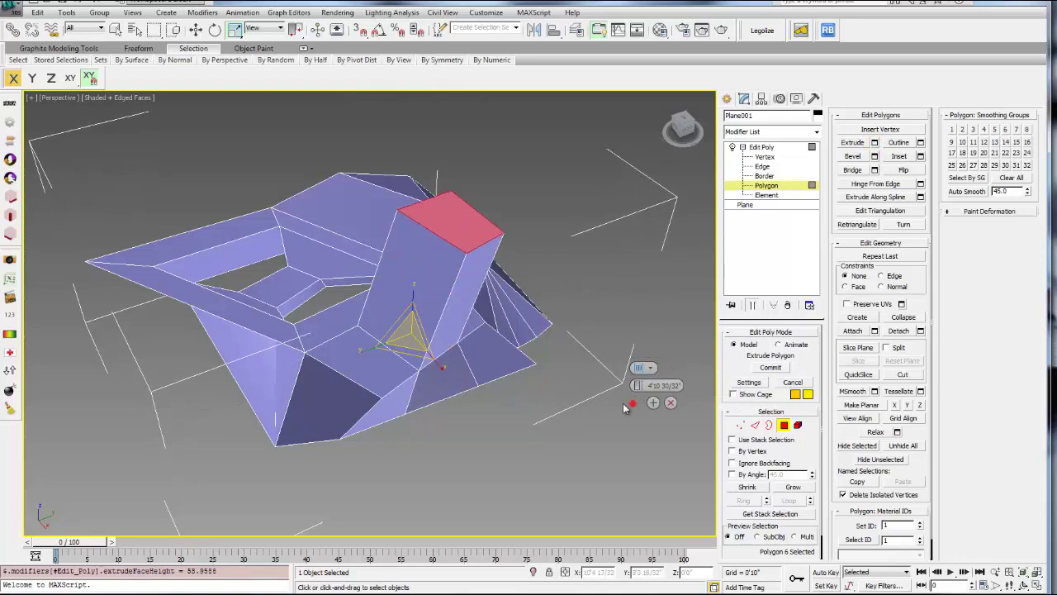
# Step: At edge level, select the ring of four long edges around the extruded block
pyautogui.keyDown('alt'); pyautogui.moveTo(634, 403); pyautogui.dragTo(578, 305, button='middle'); pyautogui.keyUp('alt')
pyautogui.click(504, 300)
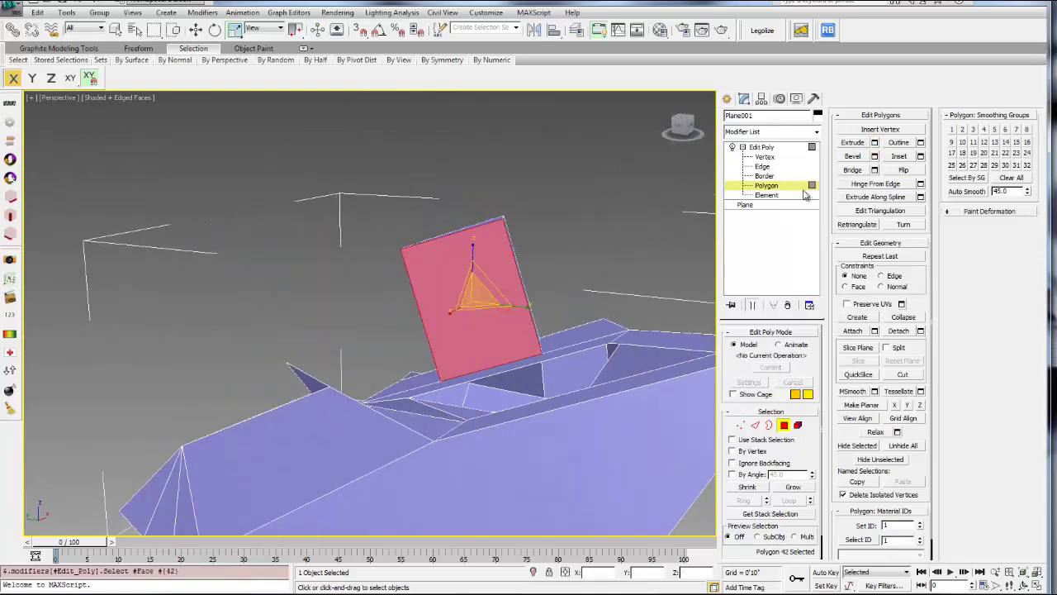
pyautogui.click(761, 167)
pyautogui.keyDown('alt'); pyautogui.moveTo(631, 276); pyautogui.dragTo(568, 284, button='middle'); pyautogui.keyUp('alt')
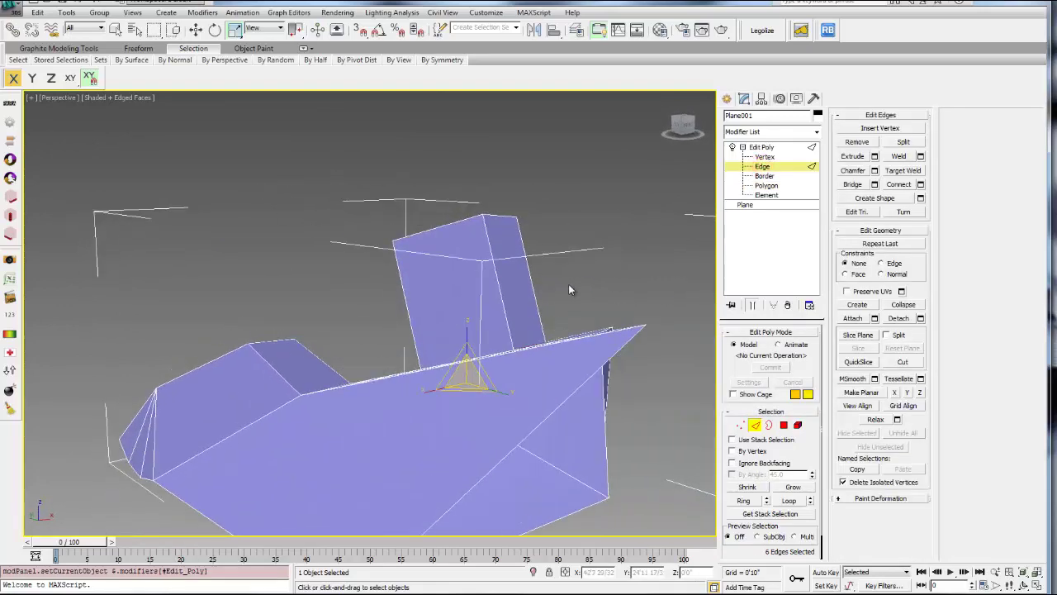
pyautogui.moveTo(568, 284); pyautogui.dragTo(357, 279)
pyautogui.keyDown('alt'); pyautogui.moveTo(550, 271); pyautogui.dragTo(569, 278, button='middle'); pyautogui.keyUp('alt')
pyautogui.click(566, 275)
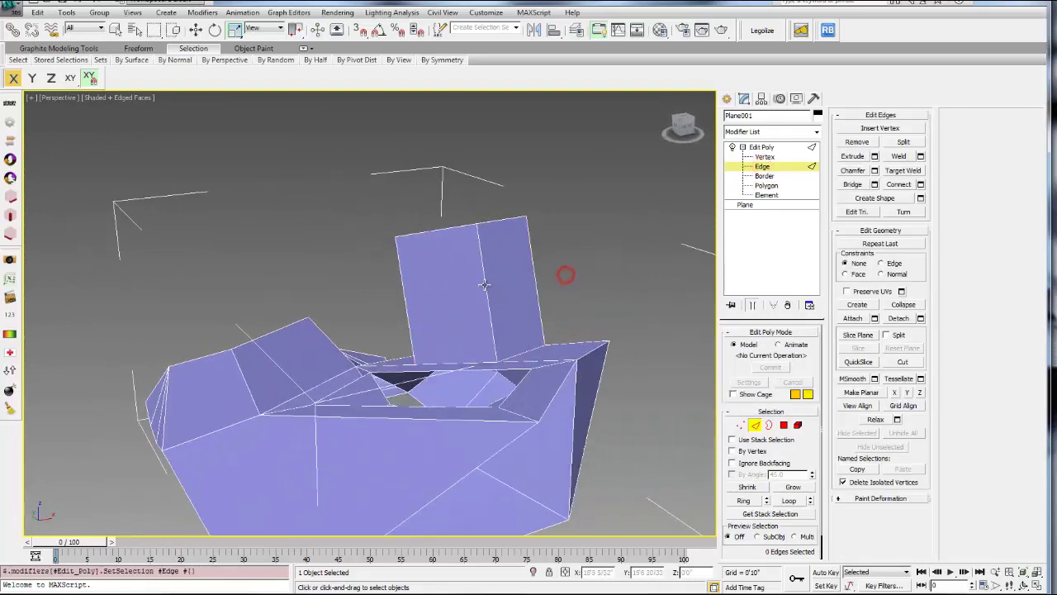
pyautogui.click(484, 284)
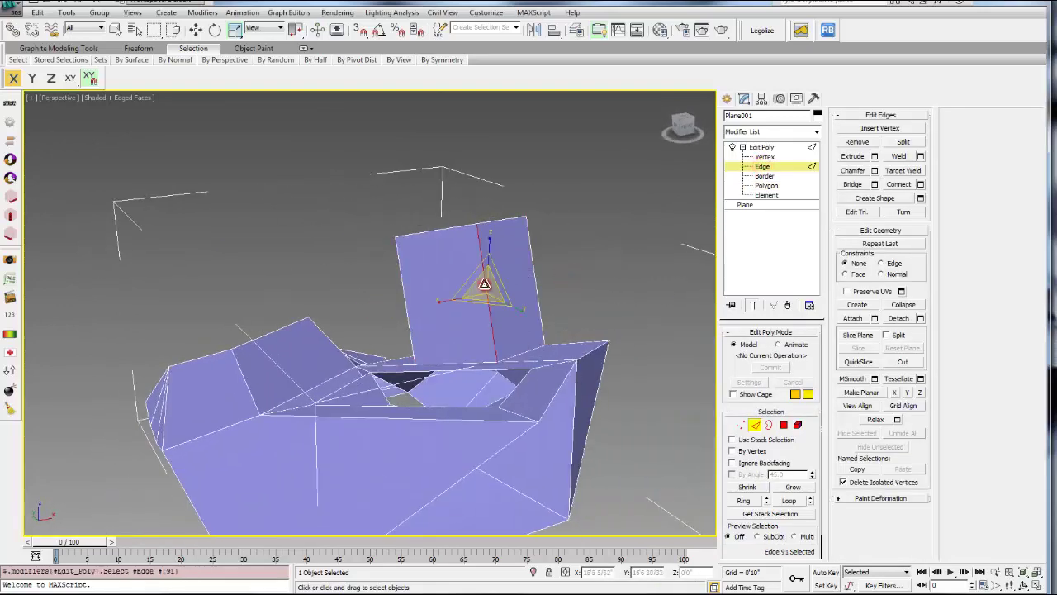
pyautogui.click(743, 500)
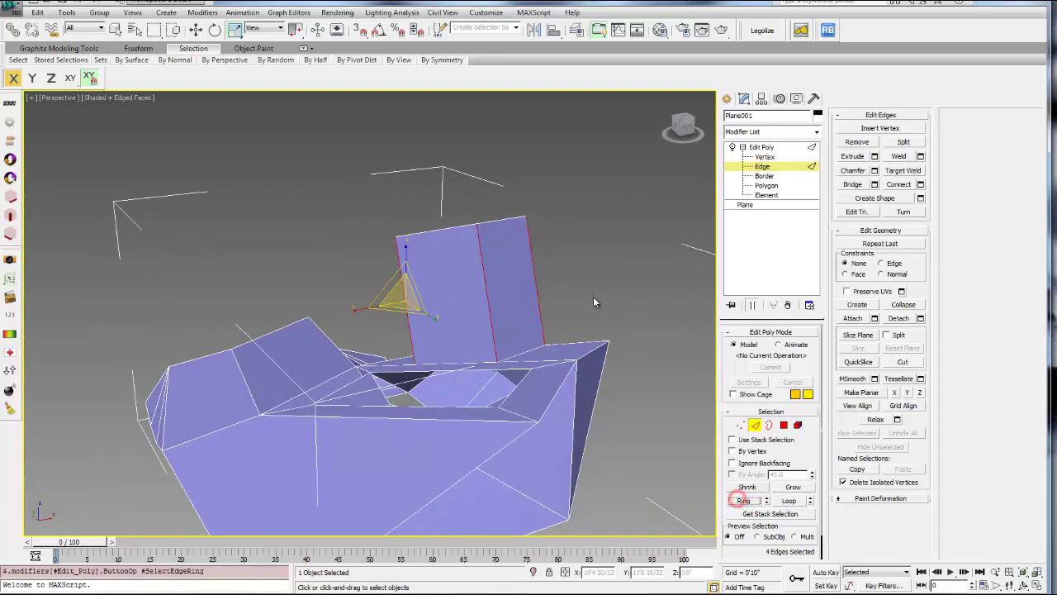
pyautogui.keyDown('alt'); pyautogui.moveTo(593, 296); pyautogui.dragTo(538, 315, button='middle'); pyautogui.keyUp('alt')
pyautogui.keyDown('alt'); pyautogui.moveTo(347, 244); pyautogui.dragTo(684, 369, button='middle'); pyautogui.keyUp('alt')
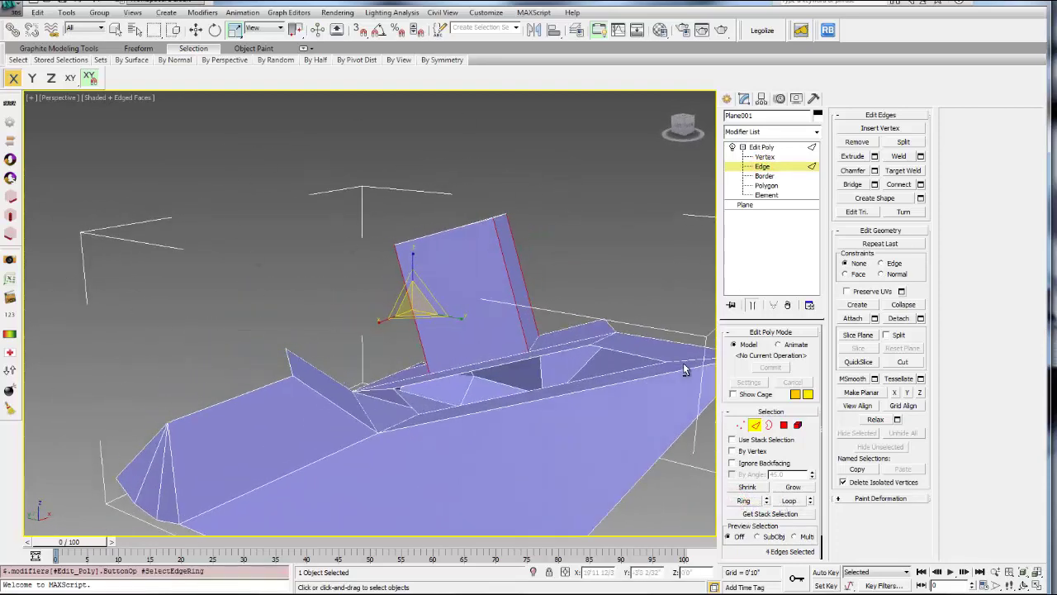
# Step: Connect the edge ring with 1 segment and slide the new edge loop toward the block's outer end
pyautogui.click(921, 184)
pyautogui.moveTo(608, 289); pyautogui.dragTo(630, 284, button='middle')
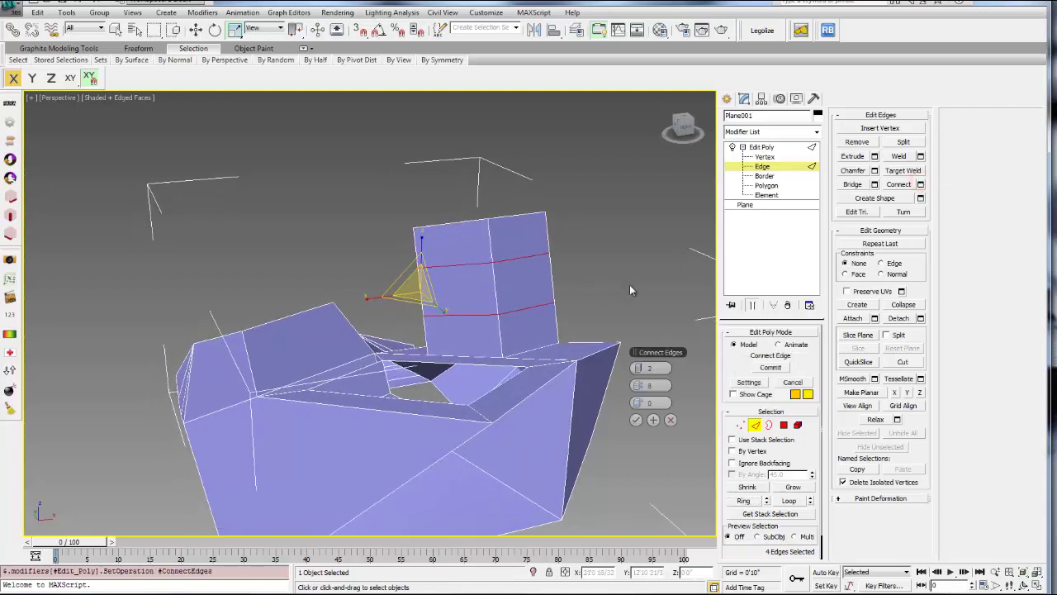
pyautogui.click(636, 369)
pyautogui.moveTo(645, 402); pyautogui.dragTo(647, 402)
pyautogui.click(636, 420)
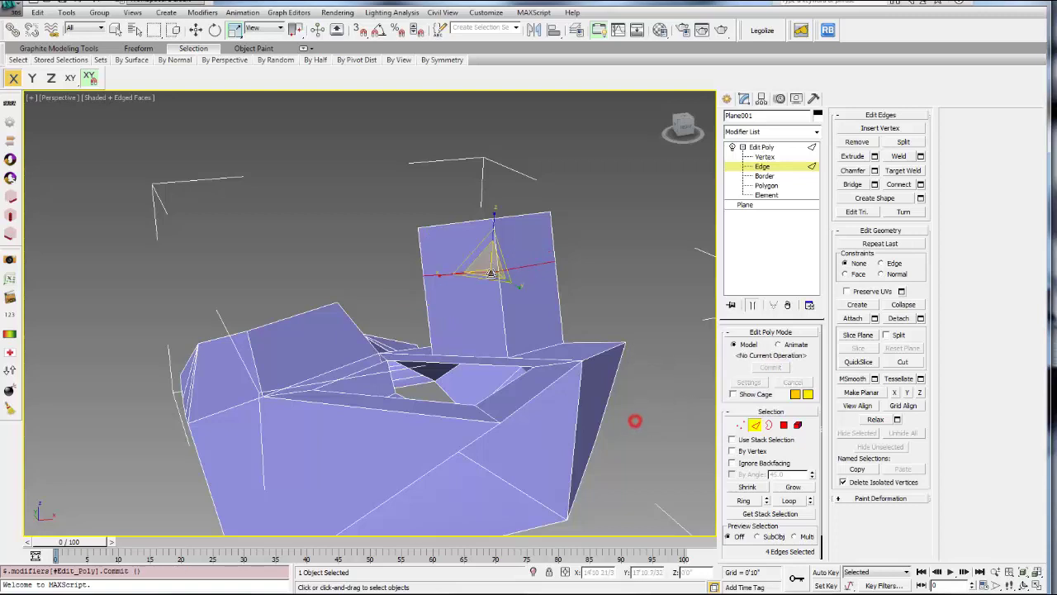
# Step: Extrude the upper side polygon of the block by 4'10 30/32" and clear the polygon selection
pyautogui.click(767, 185)
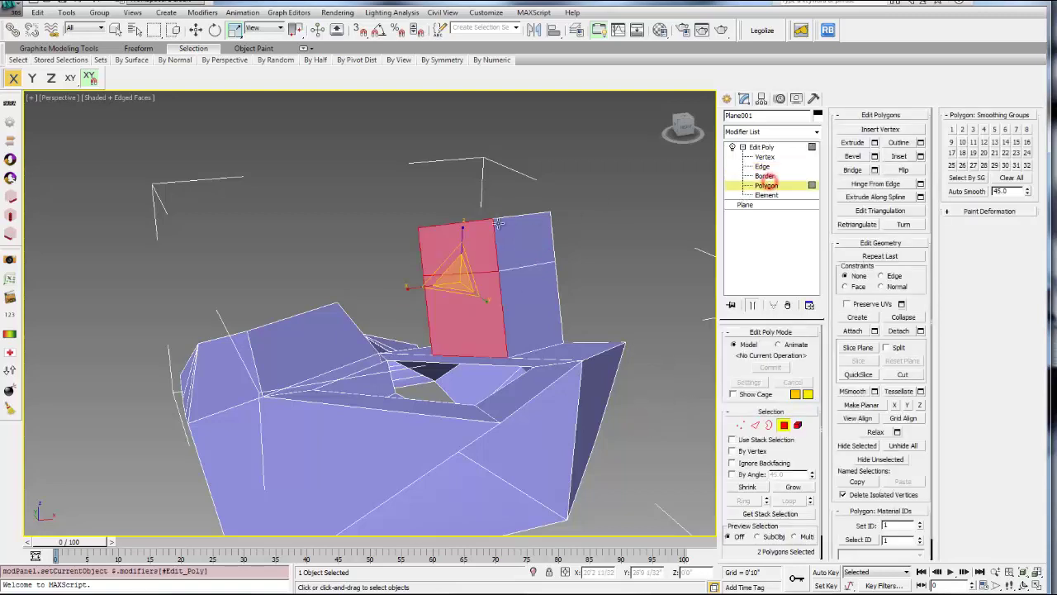
pyautogui.click(464, 245)
pyautogui.click(875, 142)
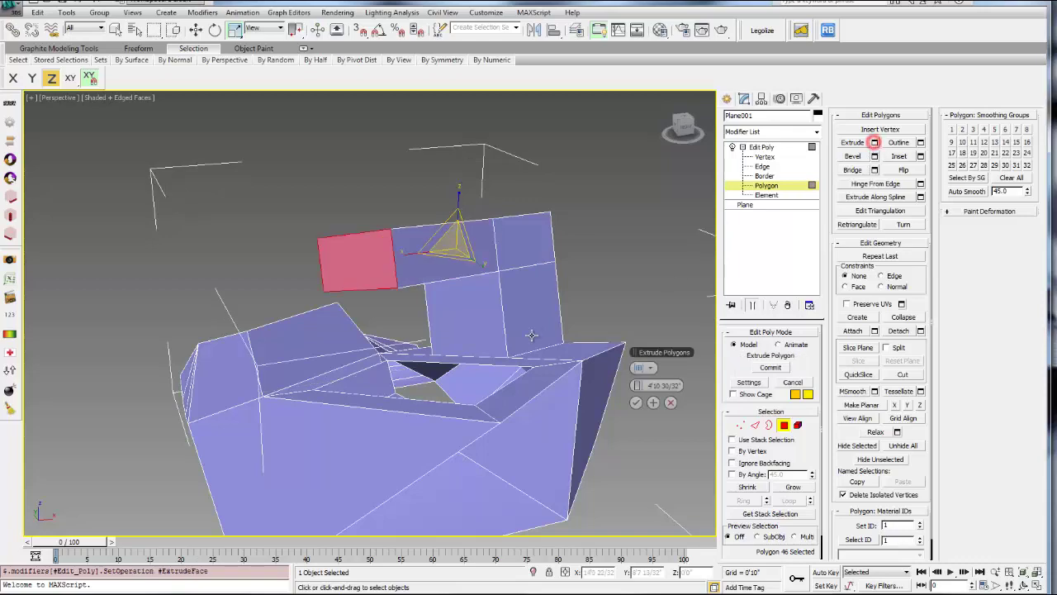
pyautogui.click(632, 399)
pyautogui.click(617, 248)
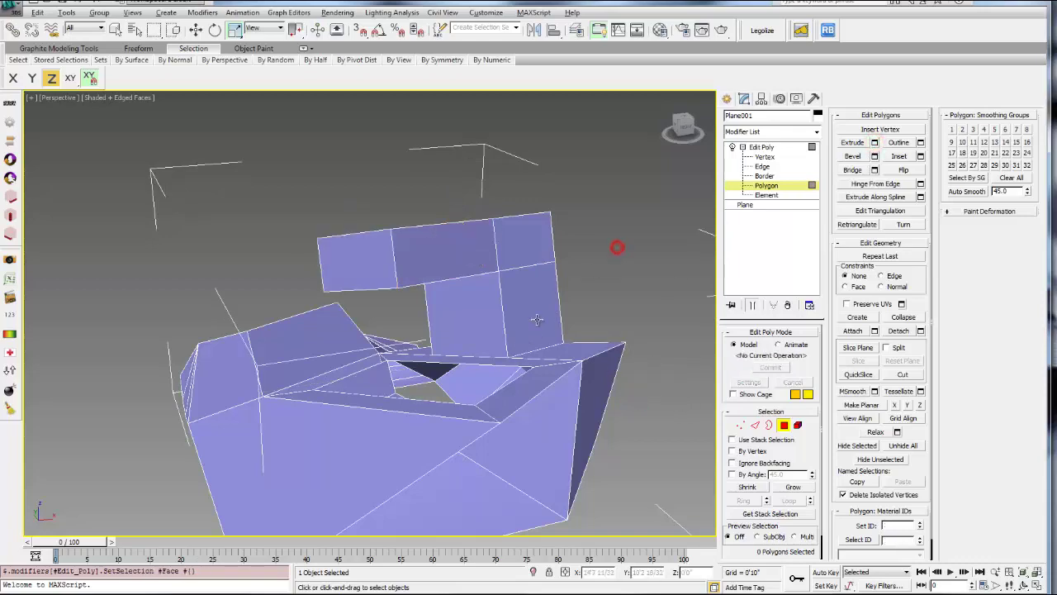
pyautogui.keyDown('alt'); pyautogui.moveTo(538, 317); pyautogui.dragTo(316, 448, button='middle'); pyautogui.keyUp('alt')
pyautogui.scroll(-3, 315, 448)
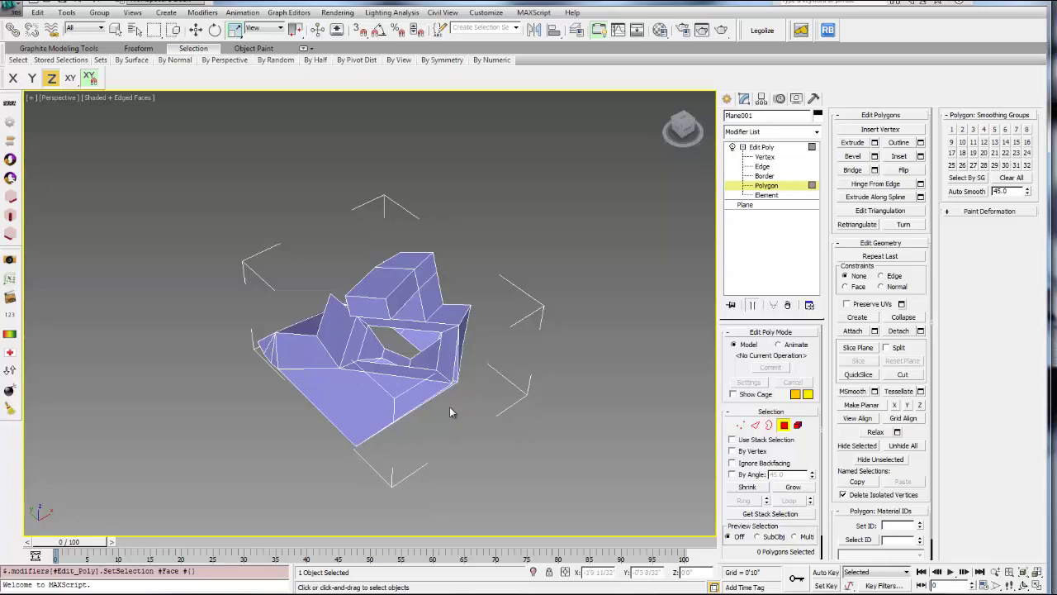
pyautogui.keyDown('alt'); pyautogui.moveTo(450, 412); pyautogui.dragTo(820, 179, button='middle'); pyautogui.keyUp('alt')
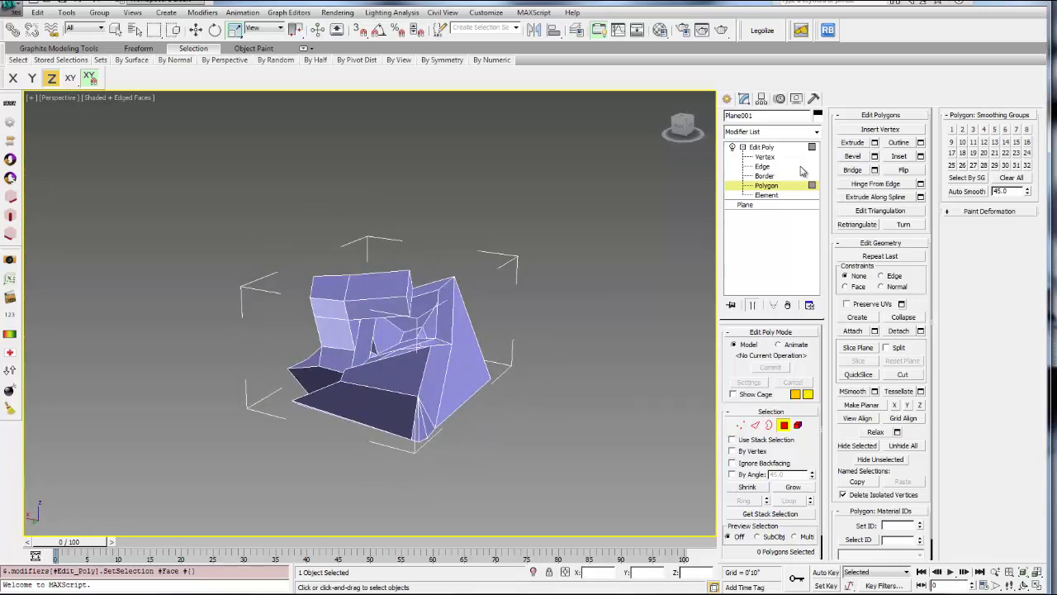
# Step: Leave polygon level and add a second Edit Poly modifier on top of the existing one
pyautogui.click(761, 148)
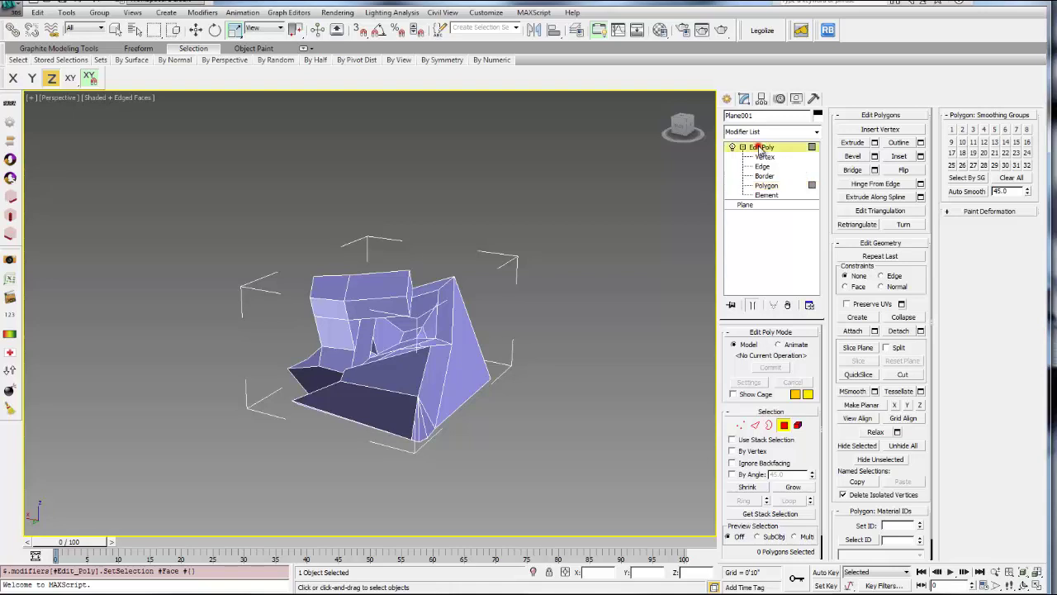
pyautogui.click(816, 132)
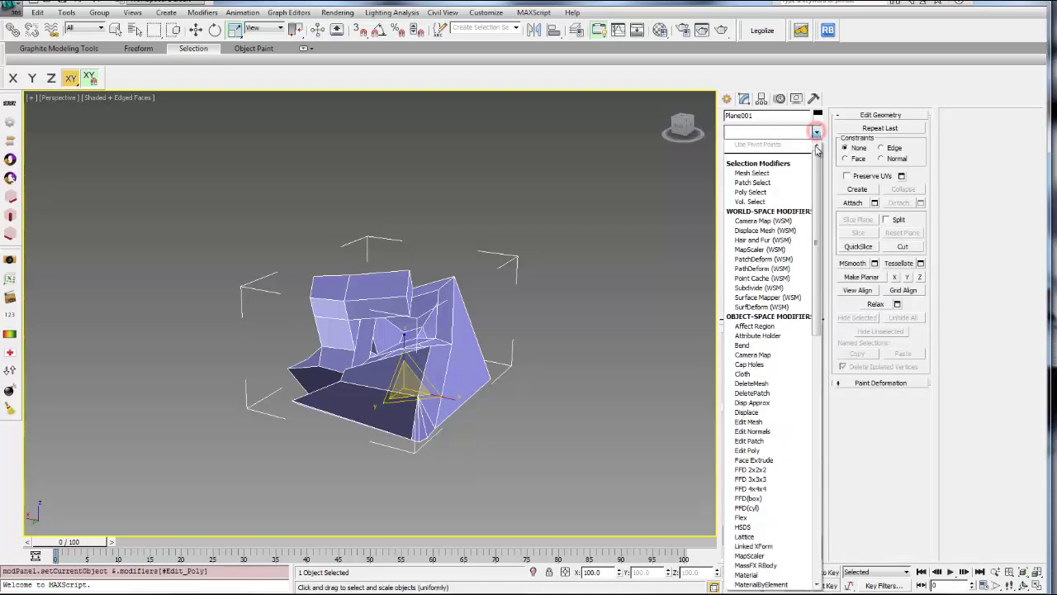
pyautogui.moveTo(815, 168)
pyautogui.mouseDown()
pyautogui.moveTo(823, 194)
pyautogui.moveTo(818, 165)
pyautogui.mouseUp()
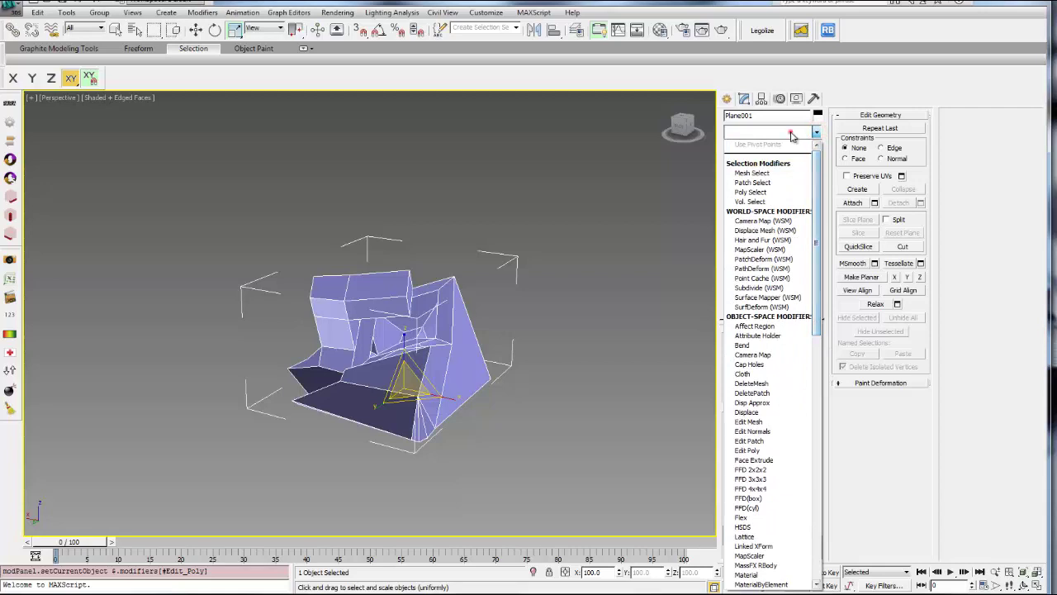
pyautogui.click(793, 134)
pyautogui.click(743, 147)
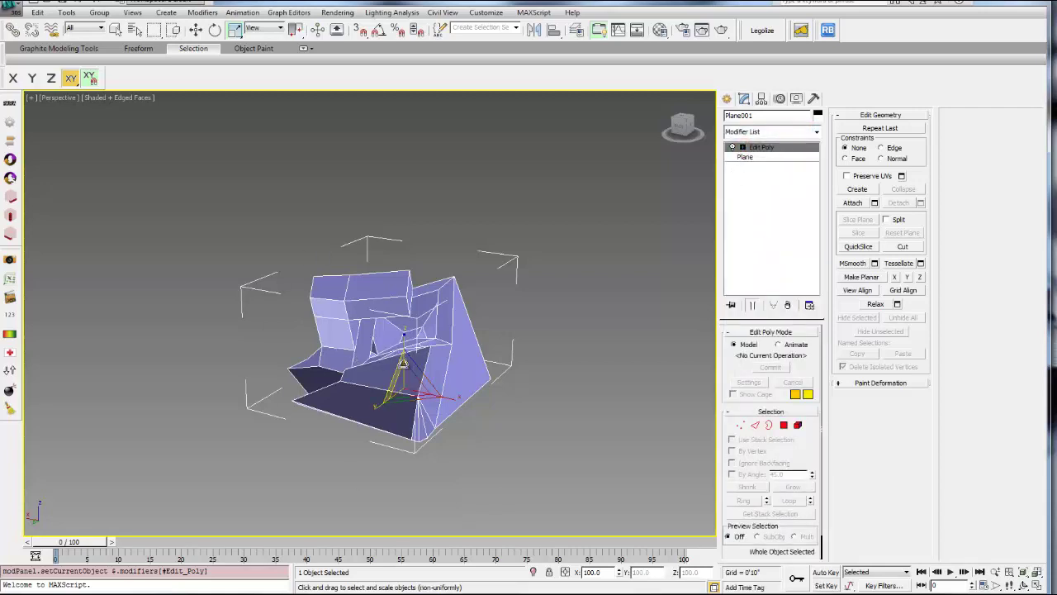
pyautogui.moveTo(401, 363); pyautogui.dragTo(395, 373, button='middle')
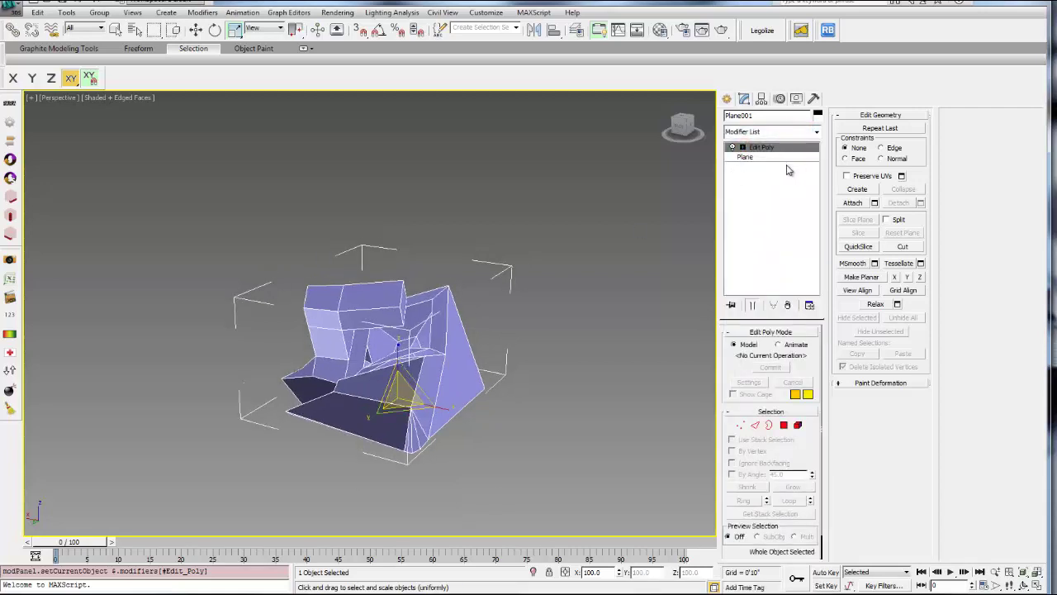
pyautogui.click(815, 134)
pyautogui.click(748, 451)
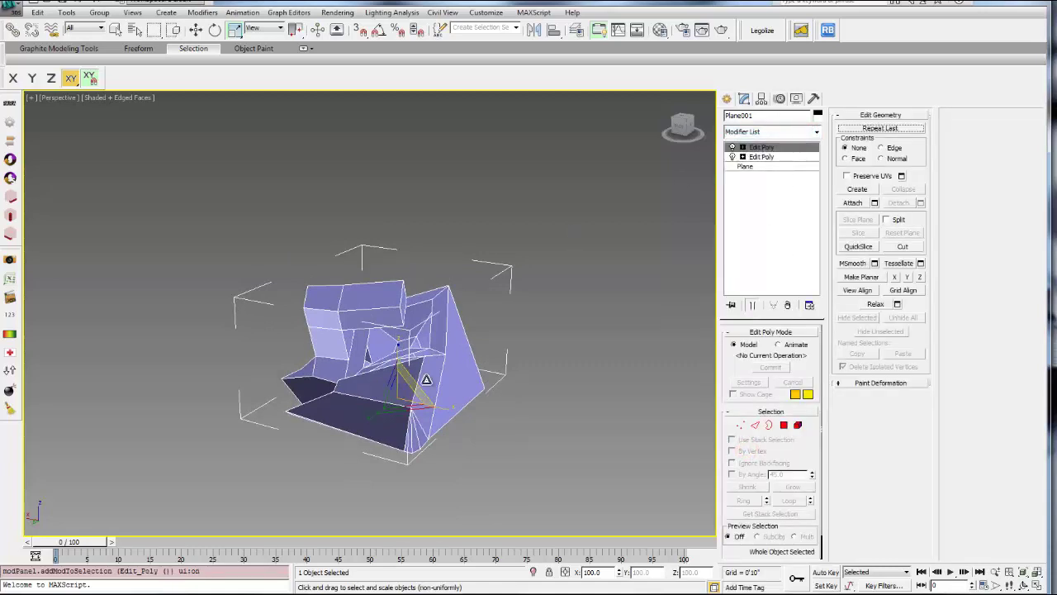
# Step: At edge level of the upper Edit Poly, select the two slanted edges beside the fanned corner and connect them with 1 segment
pyautogui.click(743, 147)
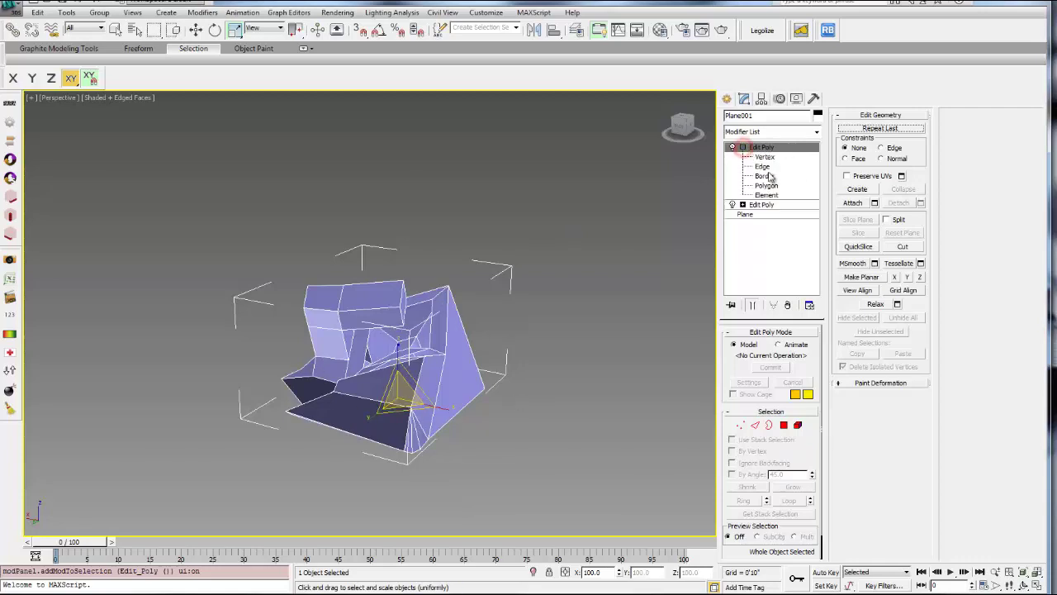
pyautogui.click(763, 166)
pyautogui.moveTo(506, 402)
pyautogui.mouseDown(button='middle')
pyautogui.moveTo(480, 396)
pyautogui.moveTo(521, 388)
pyautogui.mouseUp(button='middle')
pyautogui.keyDown('ctrl'); pyautogui.click(417, 375); pyautogui.keyUp('ctrl')
pyautogui.keyDown('ctrl'); pyautogui.click(391, 371); pyautogui.keyUp('ctrl')
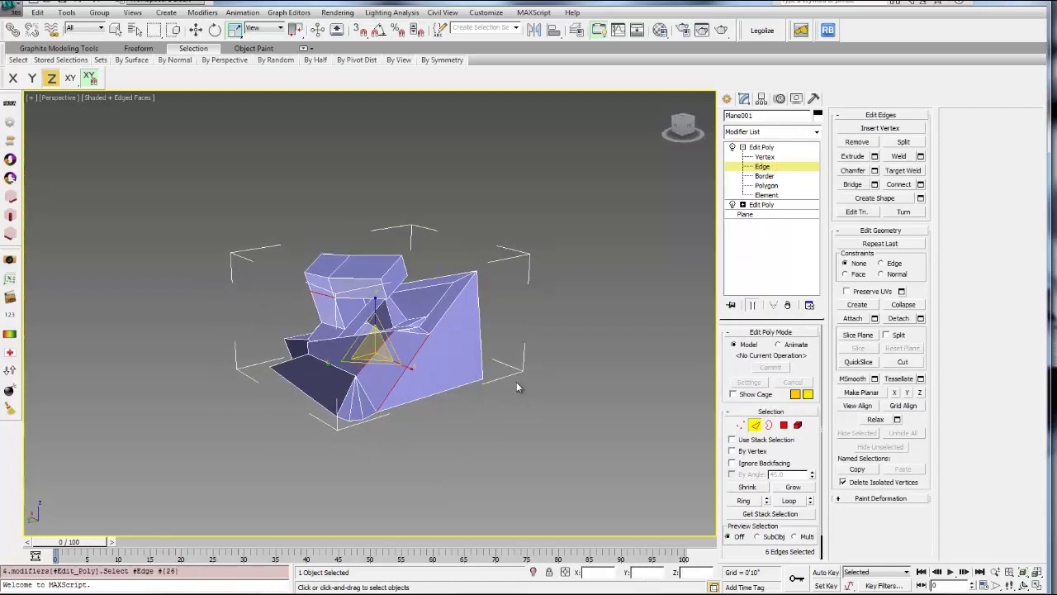
pyautogui.click(505, 404)
pyautogui.click(379, 349)
pyautogui.keyDown('ctrl'); pyautogui.click(412, 362); pyautogui.keyUp('ctrl')
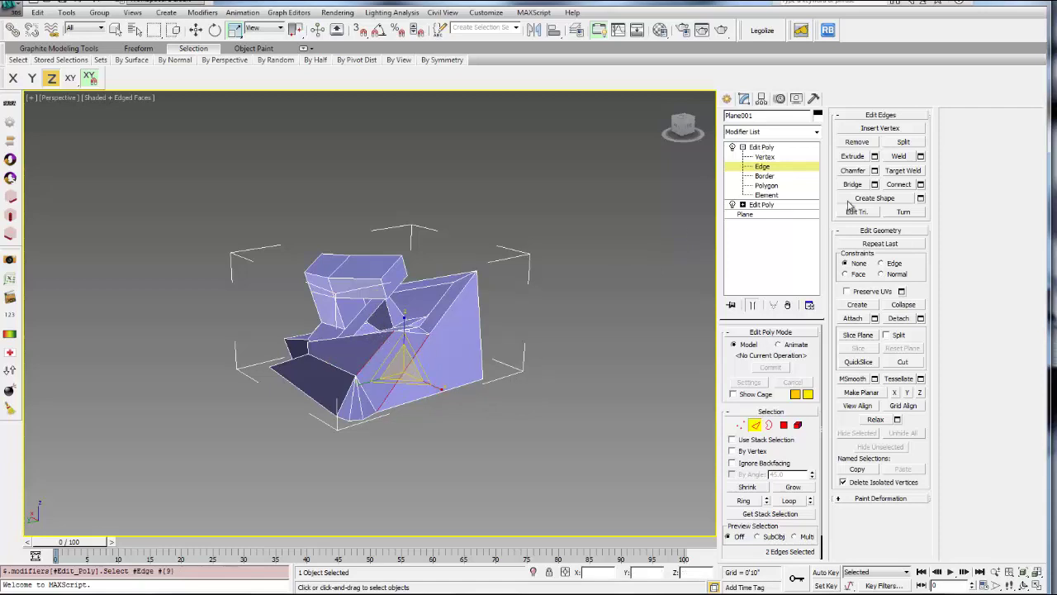
pyautogui.click(921, 184)
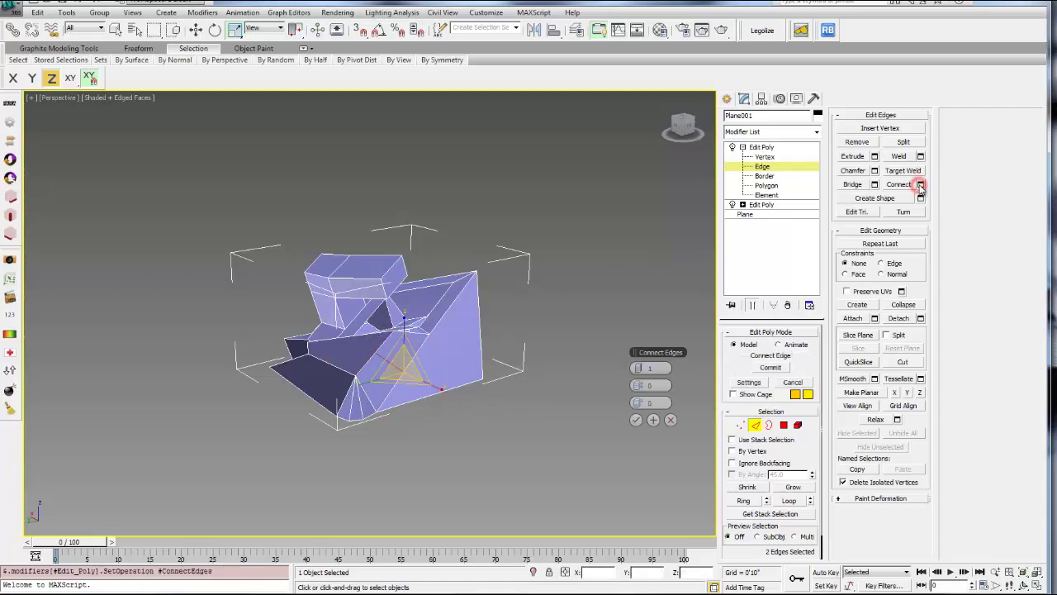
pyautogui.click(636, 419)
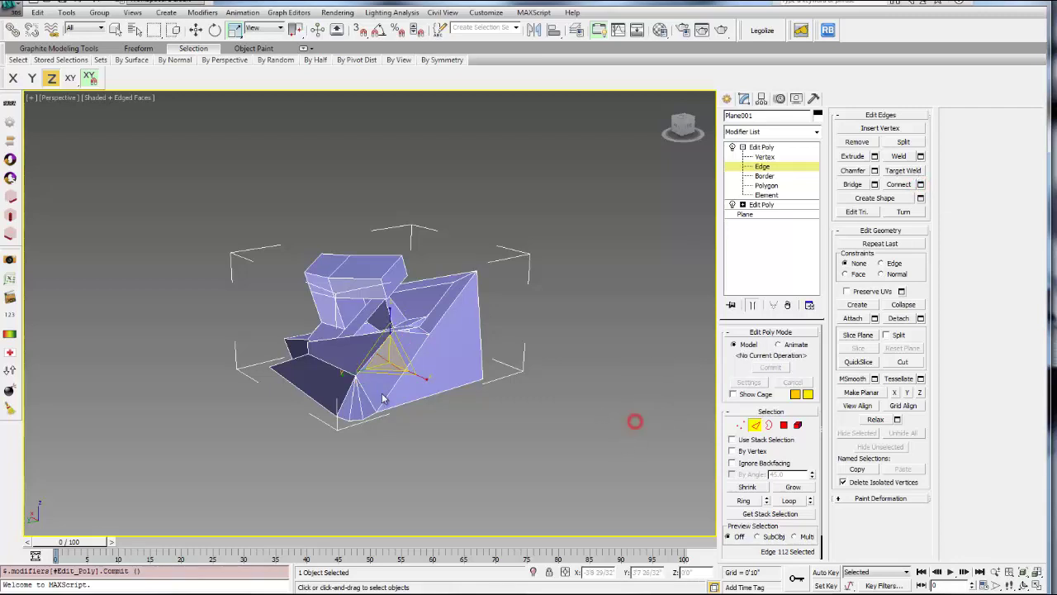
# Step: Select the side polygon between the new connecting edge and the fanned corner, and extrude it outward into a block
pyautogui.click(767, 185)
pyautogui.click(383, 378)
pyautogui.keyDown('alt'); pyautogui.moveTo(390, 378); pyautogui.dragTo(743, 428, button='middle'); pyautogui.keyUp('alt')
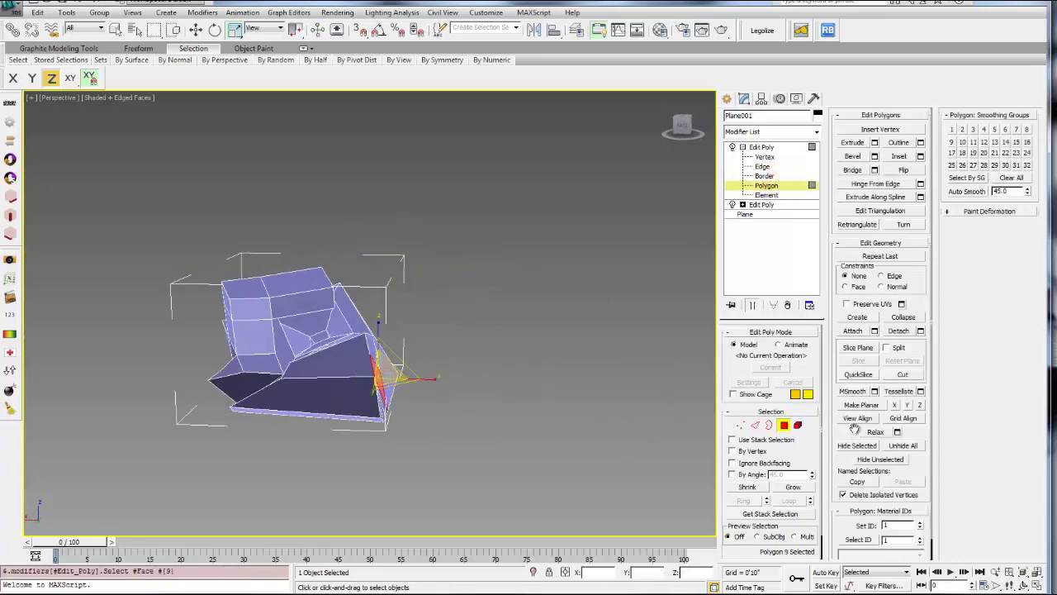
pyautogui.click(874, 143)
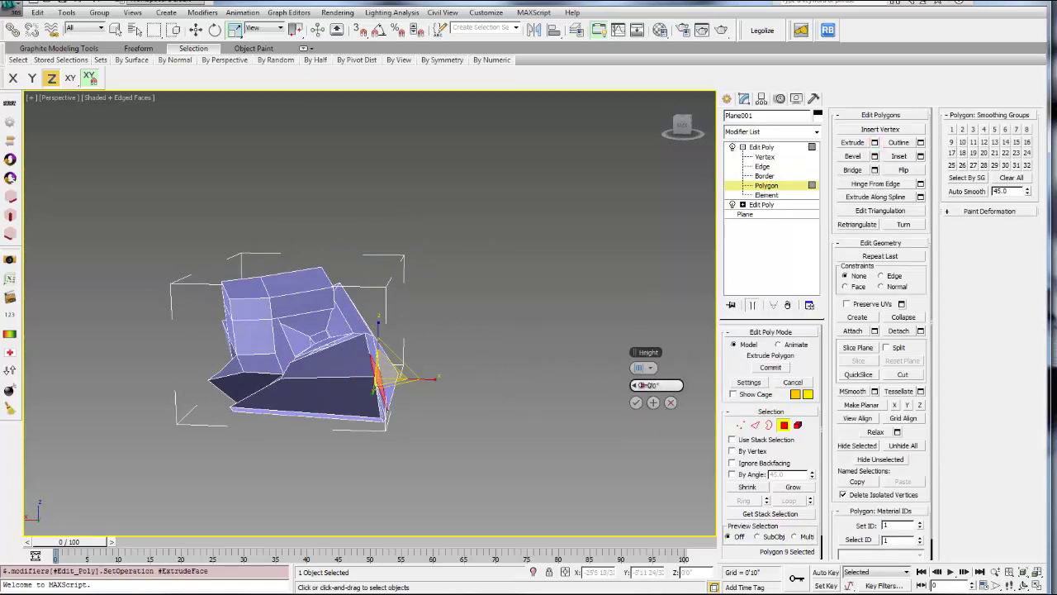
pyautogui.moveTo(638, 385); pyautogui.dragTo(637, 363)
pyautogui.moveTo(812, 382); pyautogui.dragTo(834, 383)
pyautogui.click(636, 402)
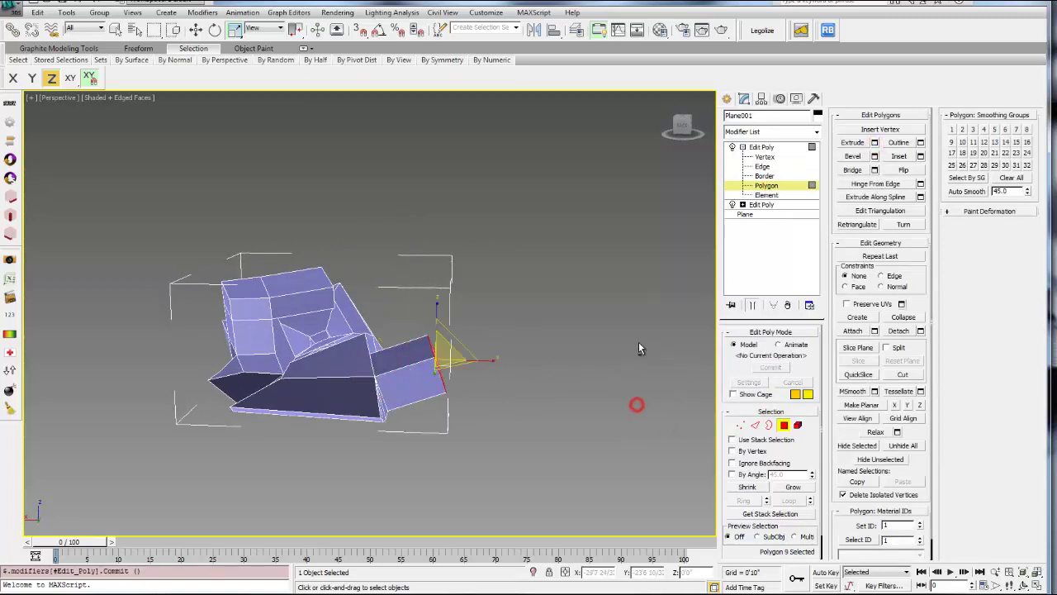
pyautogui.keyDown('alt'); pyautogui.moveTo(638, 342); pyautogui.dragTo(495, 338, button='middle'); pyautogui.keyUp('alt')
# Step: Exit polygon level, toggle the upper Edit Poly modifier off and on to compare the model, and collapse its sub-levels
pyautogui.click(755, 148)
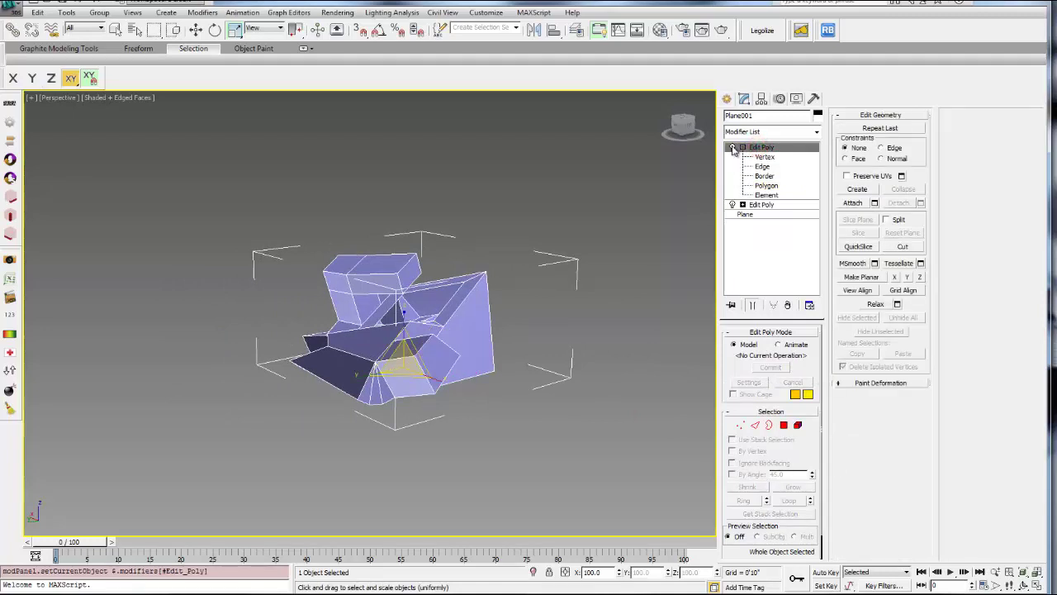
pyautogui.click(732, 147)
pyautogui.click(731, 147)
pyautogui.click(732, 147)
pyautogui.click(742, 147)
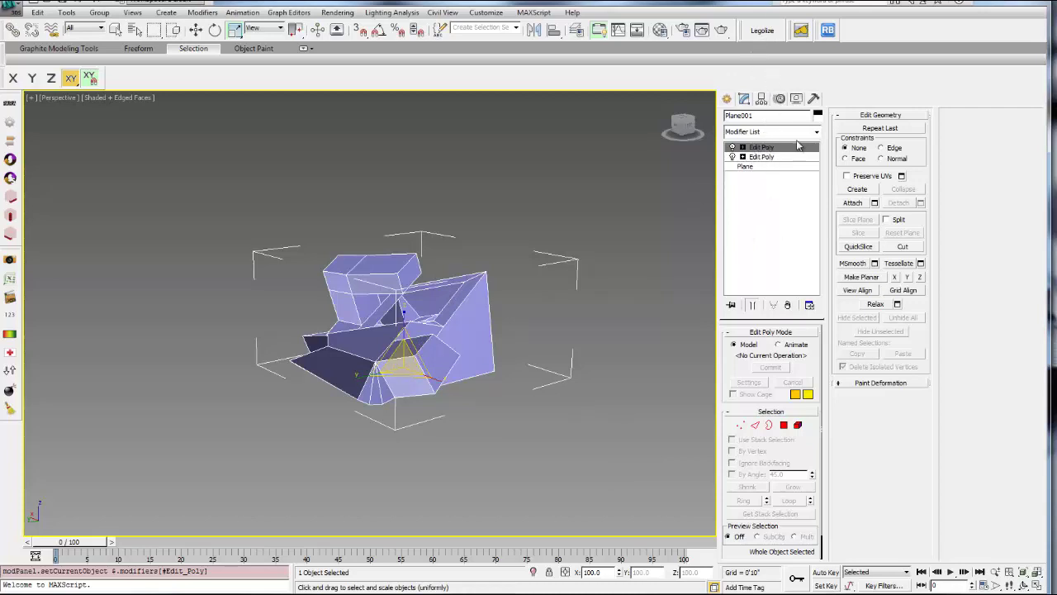
pyautogui.rightClick(762, 148)
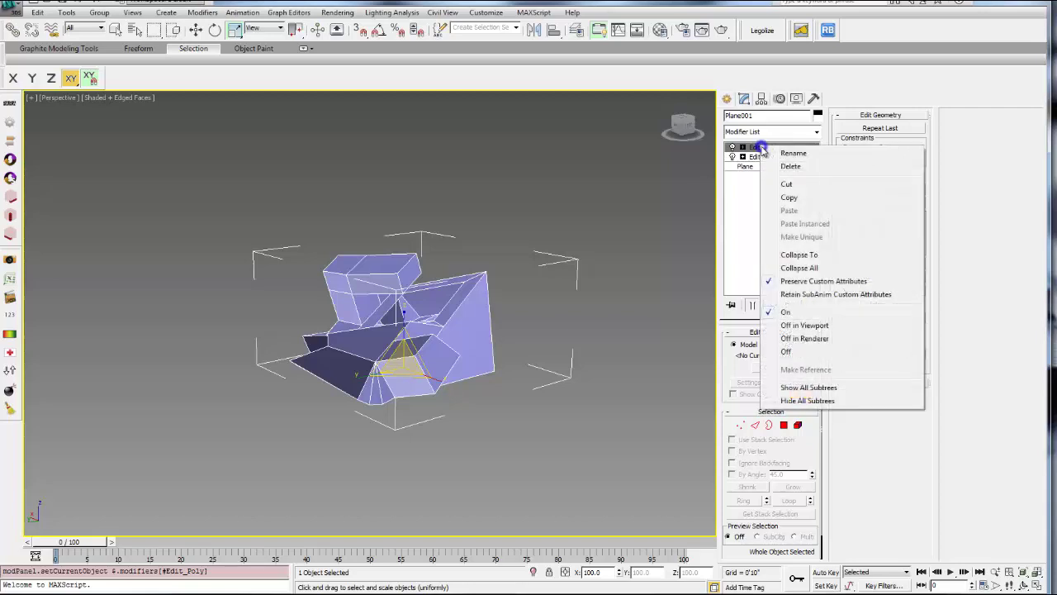
pyautogui.click(789, 154)
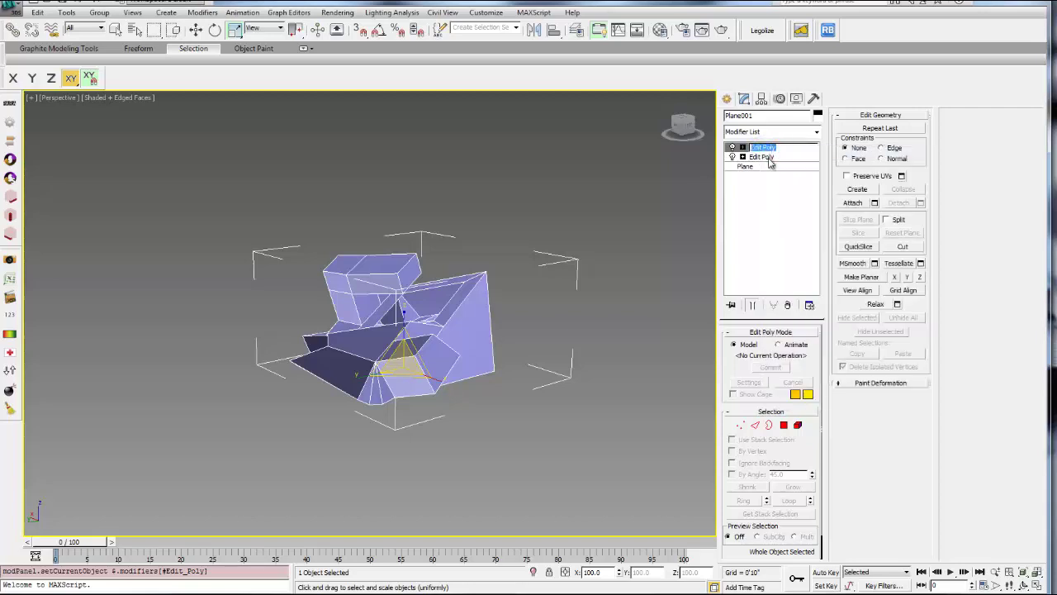
pyautogui.click(768, 158)
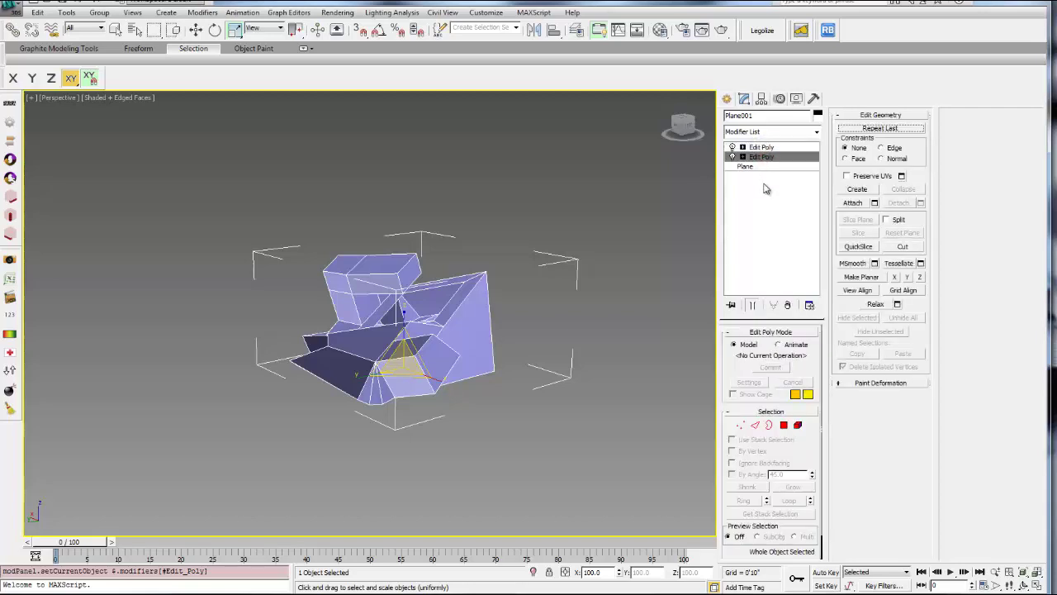
pyautogui.click(760, 148)
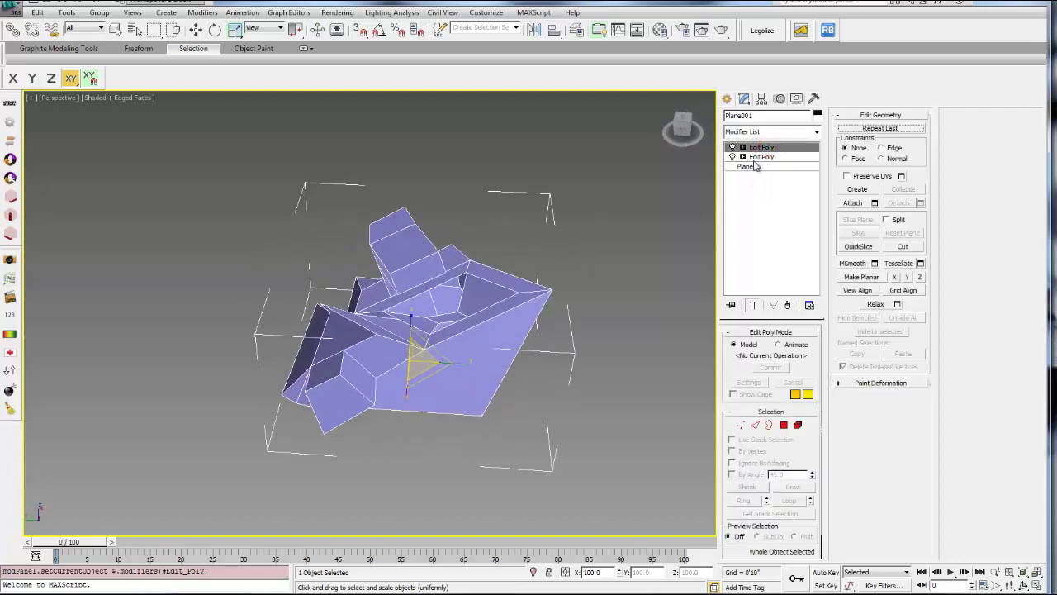
# Step: Add a MeshSmooth modifier above the two Edit Poly modifiers
pyautogui.click(816, 134)
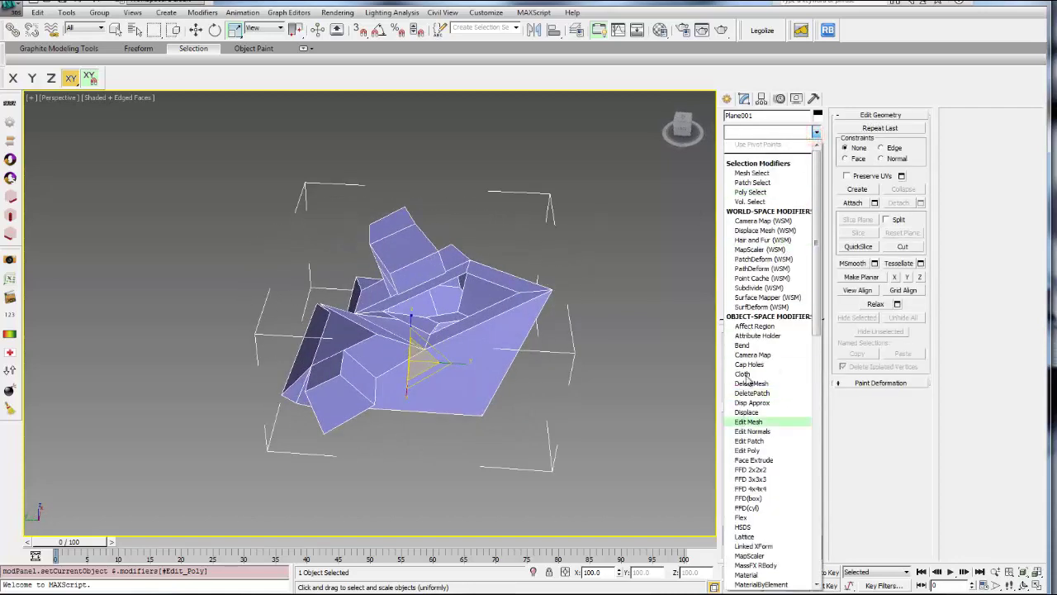
pyautogui.click(816, 134)
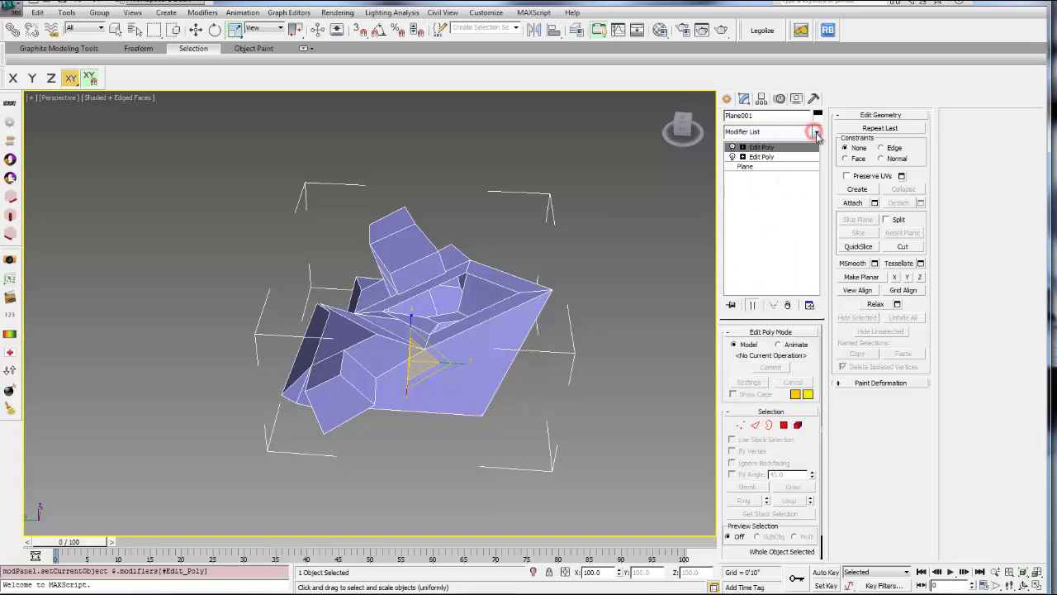
pyautogui.click(816, 134)
pyautogui.moveTo(816, 162); pyautogui.dragTo(815, 349)
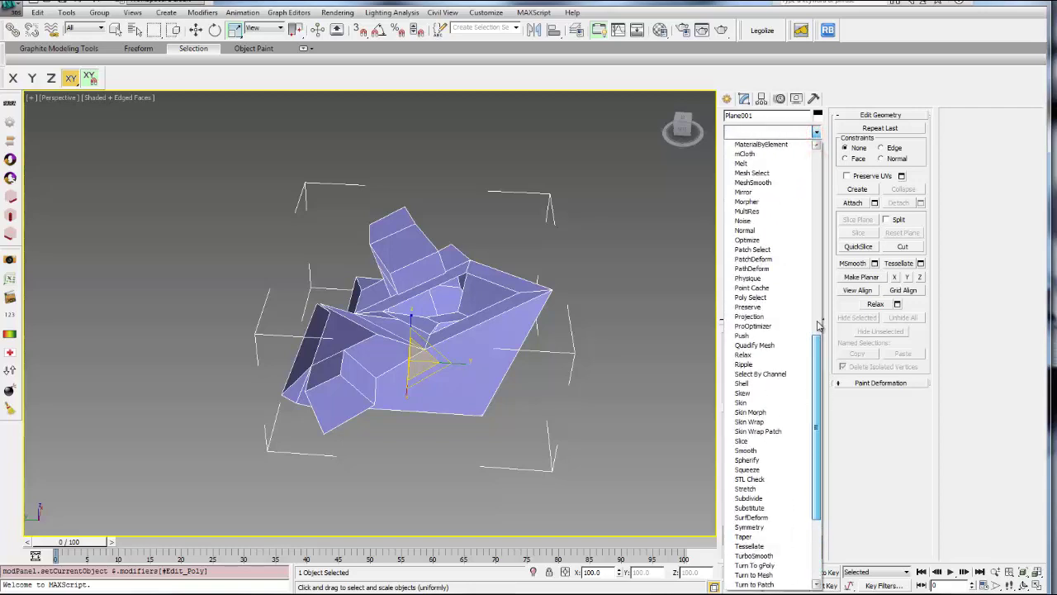
pyautogui.click(760, 182)
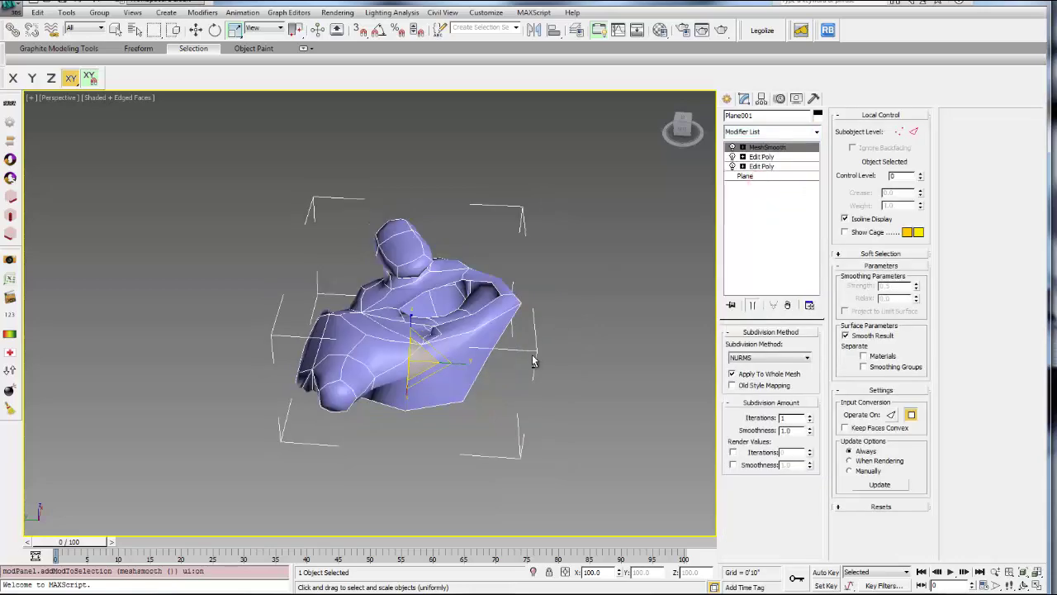
# Step: Set the MeshSmooth subdivision iterations to 3
pyautogui.keyDown('alt'); pyautogui.moveTo(537, 358); pyautogui.dragTo(562, 364, button='middle'); pyautogui.keyUp('alt')
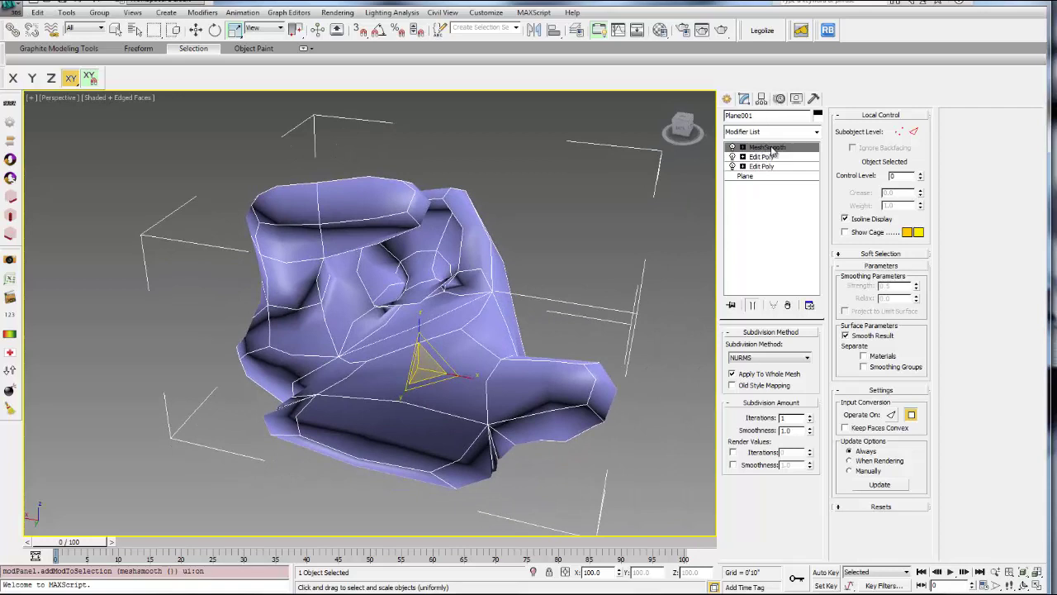
pyautogui.doubleClick(786, 417)
pyautogui.click(811, 416)
pyautogui.click(811, 416)
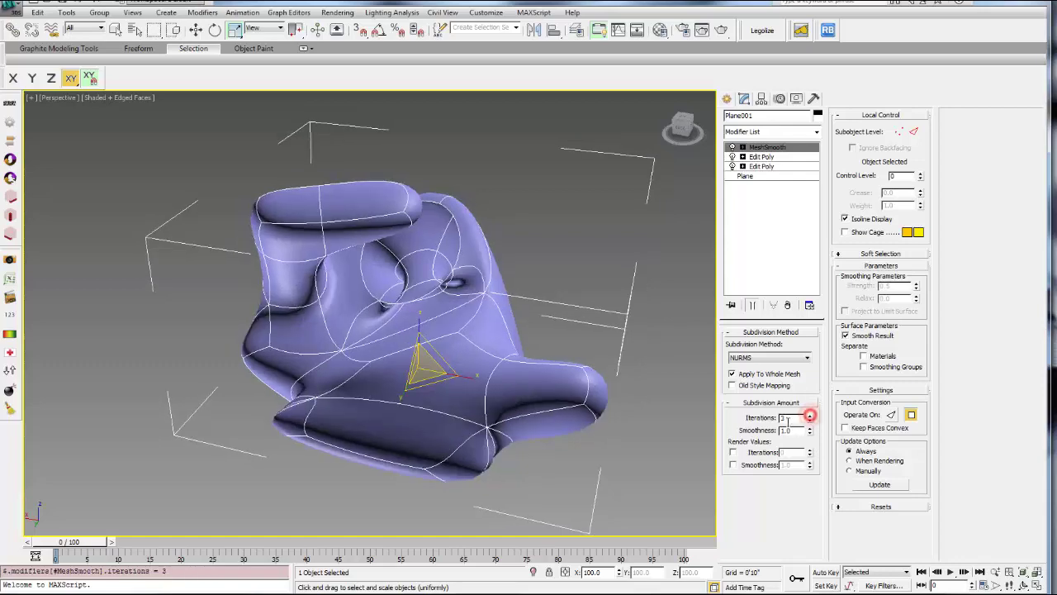
# Step: Deselect and reselect the smoothed object, and examine its surface up close from several sides
pyautogui.click(566, 325)
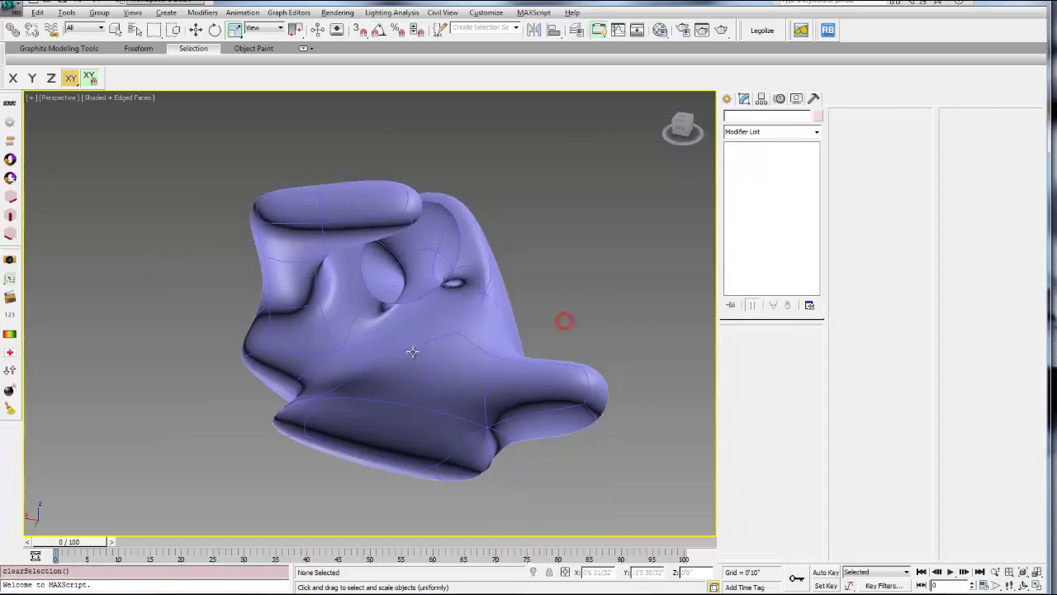
pyautogui.keyDown('alt'); pyautogui.moveTo(565, 321); pyautogui.dragTo(542, 300, button='middle'); pyautogui.keyUp('alt')
pyautogui.click(489, 312)
pyautogui.press('z')
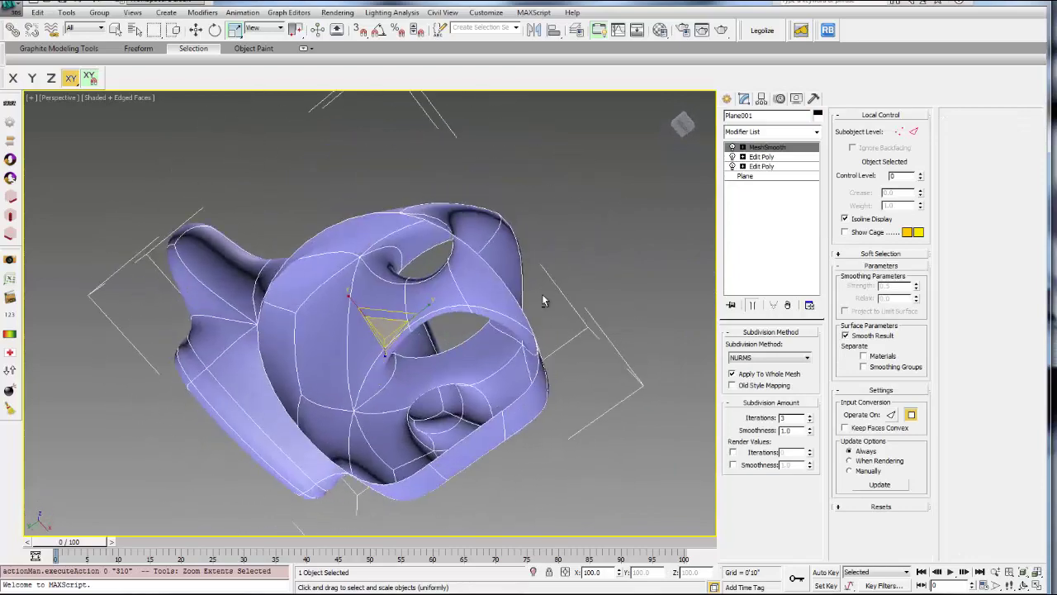
pyautogui.scroll(4, 543, 299)
pyautogui.keyDown('alt'); pyautogui.moveTo(484, 397); pyautogui.dragTo(514, 318, button='middle'); pyautogui.keyUp('alt')
pyautogui.scroll(-3, 393, 376)
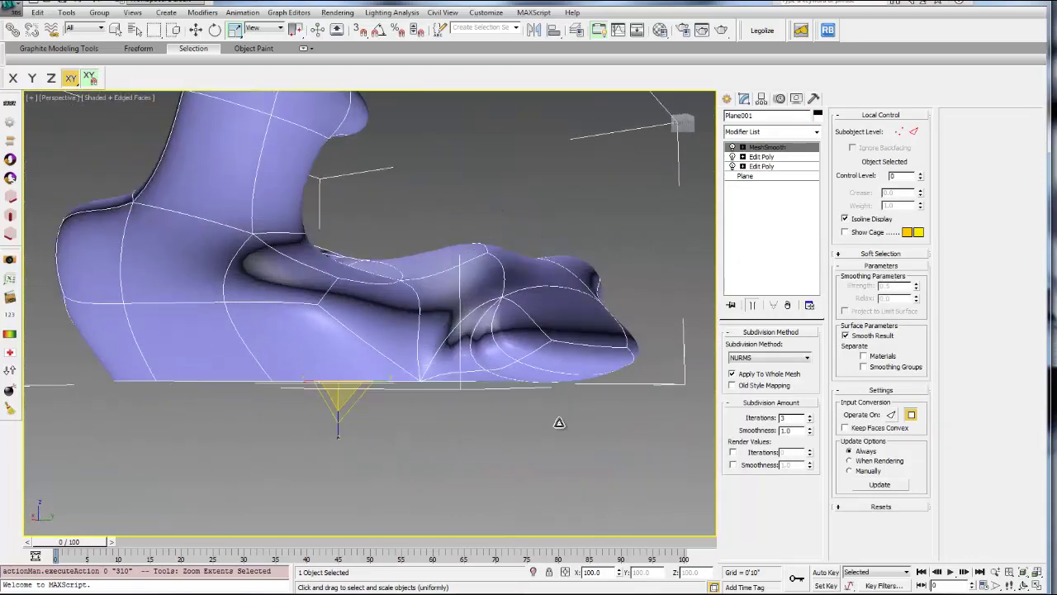